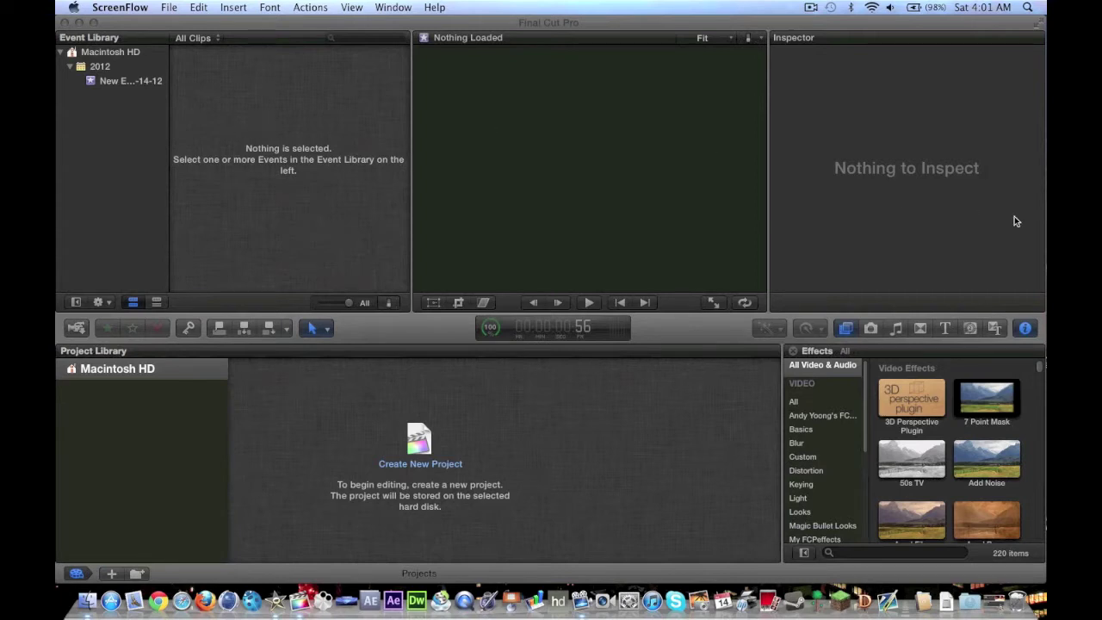
Hide the Inspector and import '7 Man feed!.mp4' from YouTube > Clips for EditorArena into New Event 7-14-12.
click(1029, 331)
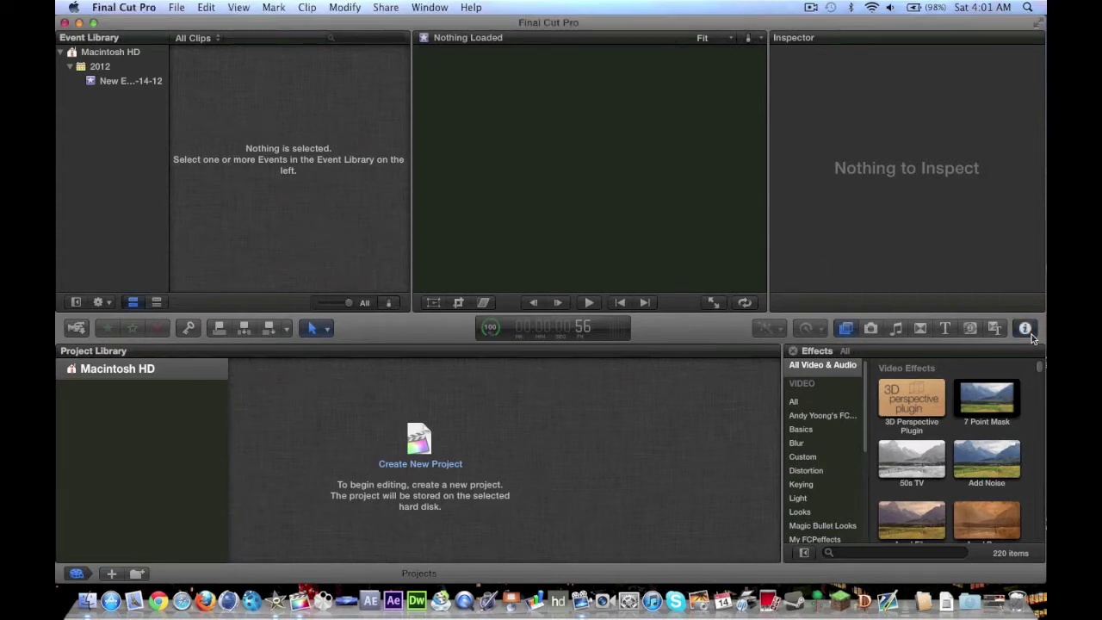
click(136, 80)
click(336, 189)
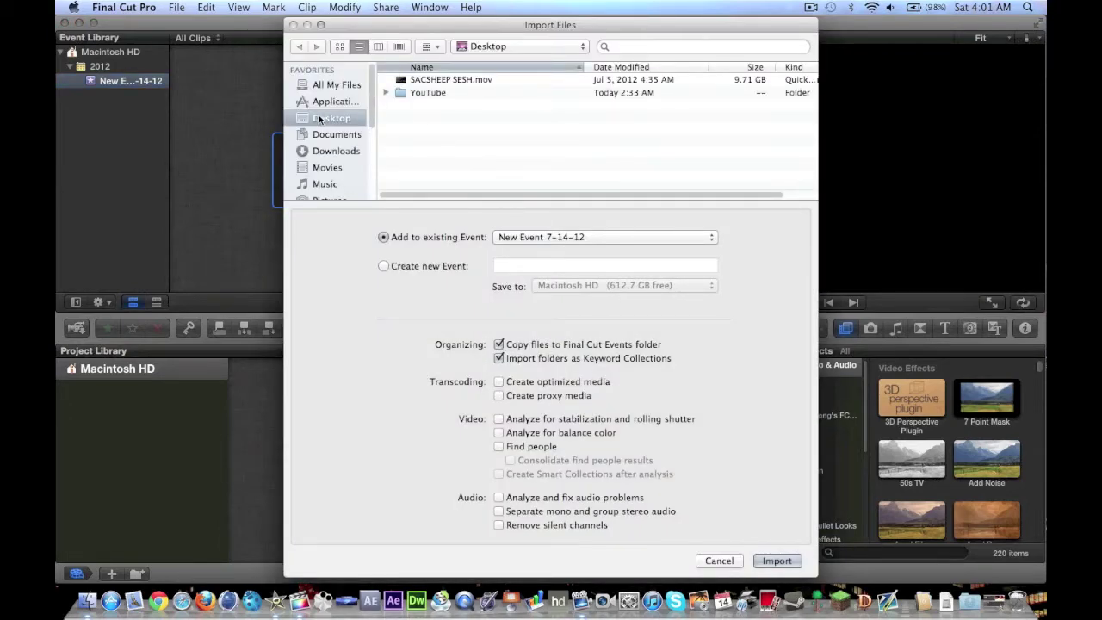
double_click(454, 93)
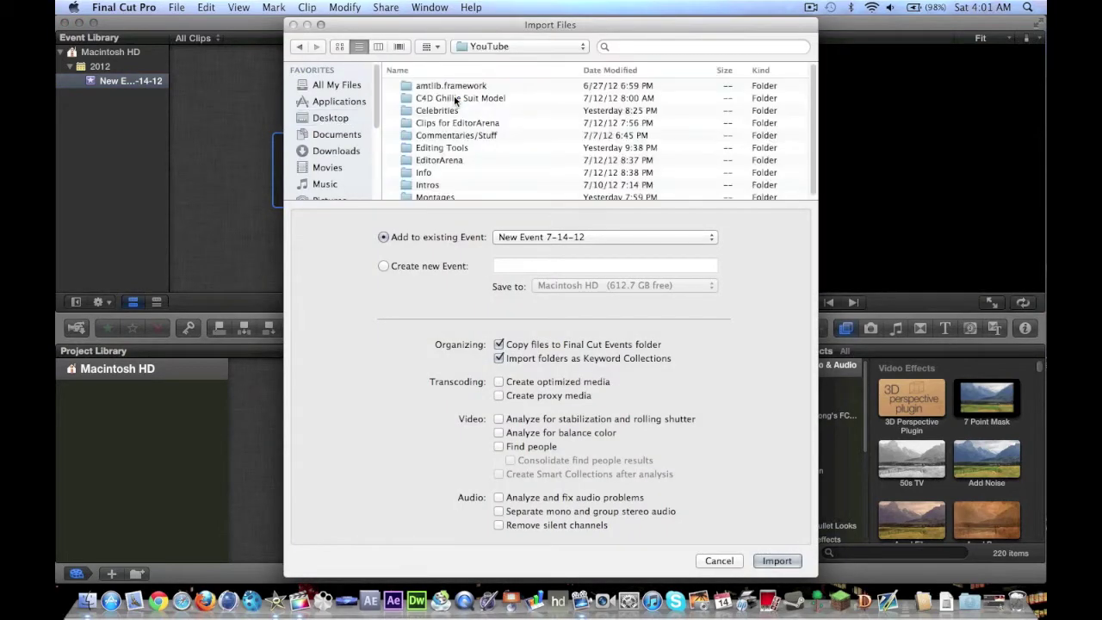
double_click(475, 124)
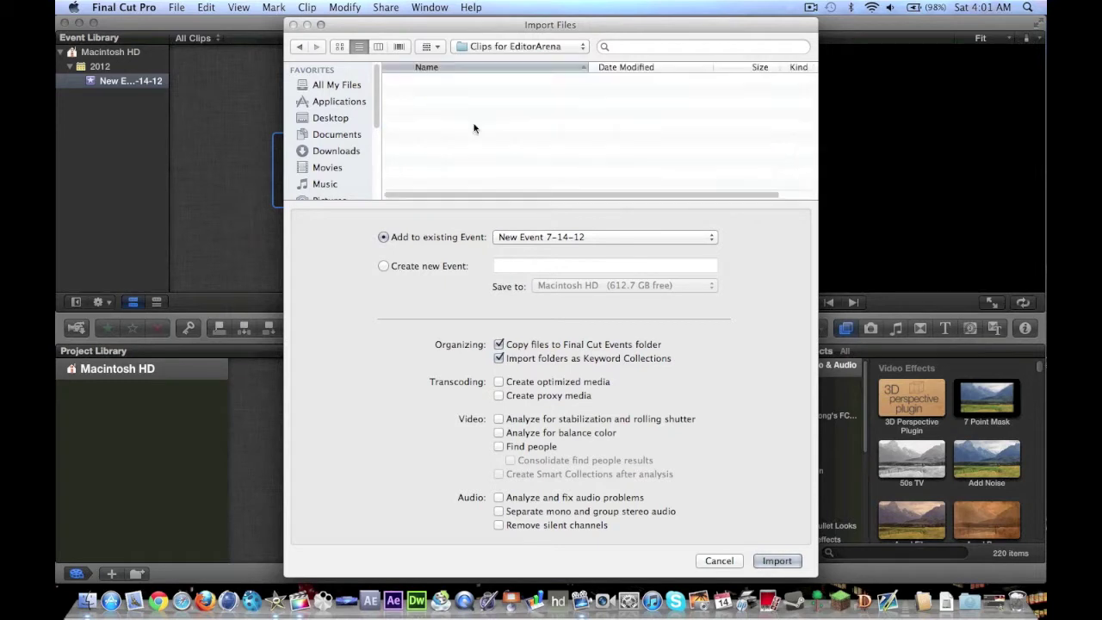
click(469, 130)
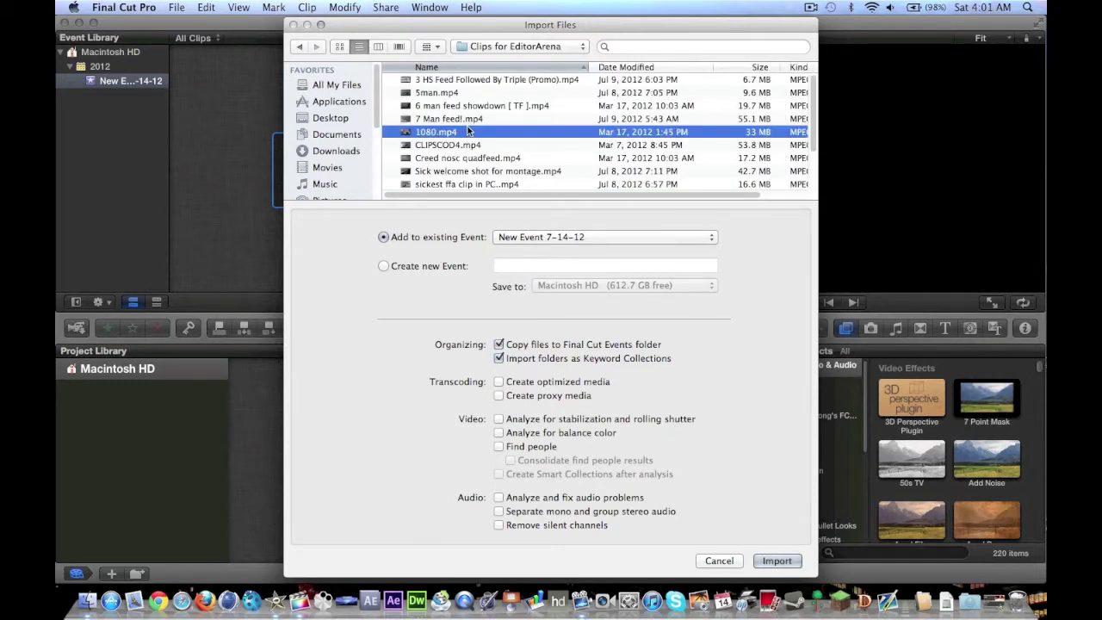
double_click(469, 120)
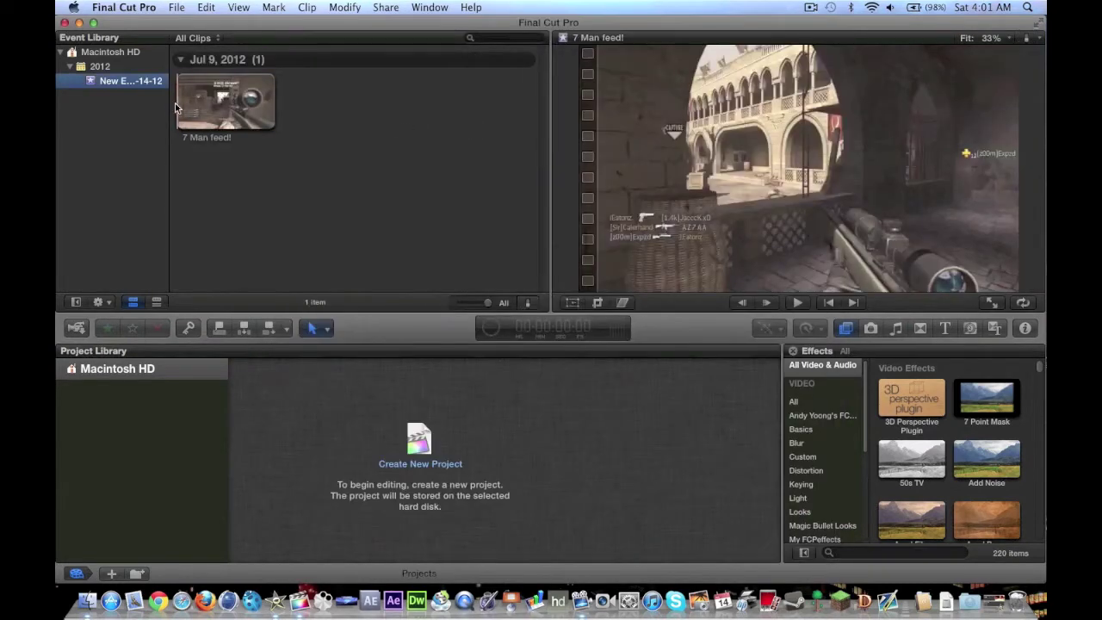
Check Background Tasks, then transcode the 7 Man feed! clip with Create optimized media enabled.
click(492, 332)
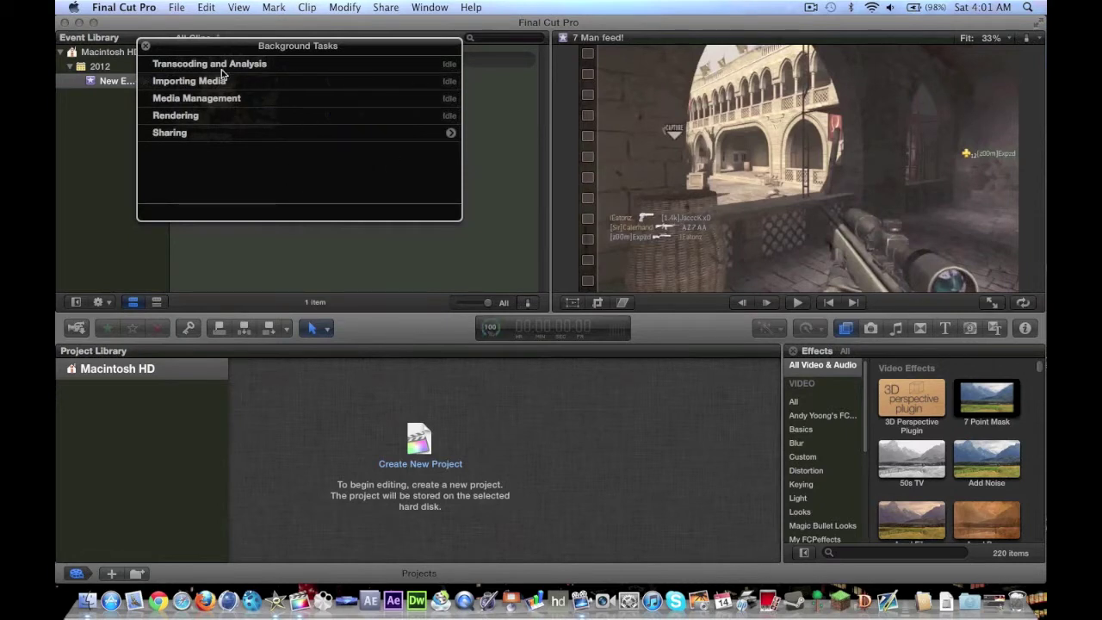
click(146, 46)
click(245, 112)
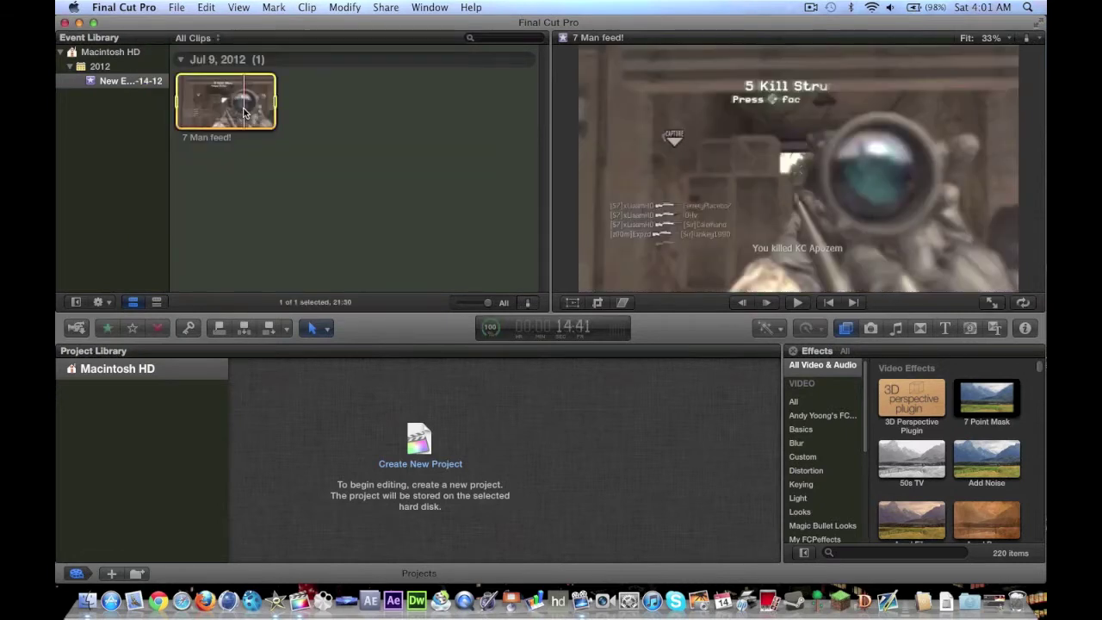
right_click(245, 108)
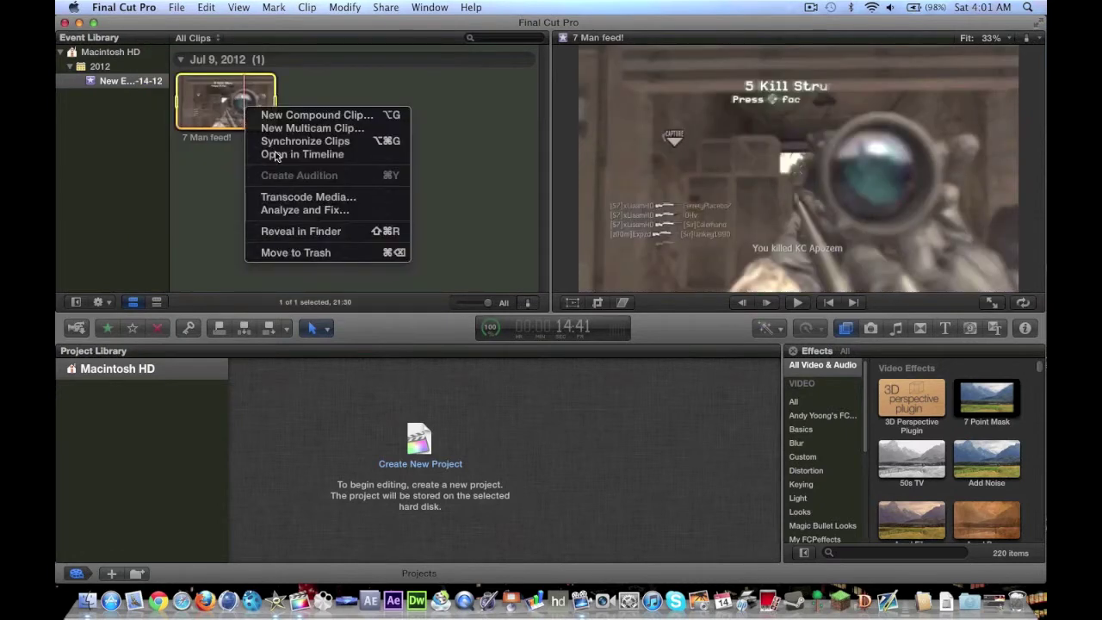
click(308, 197)
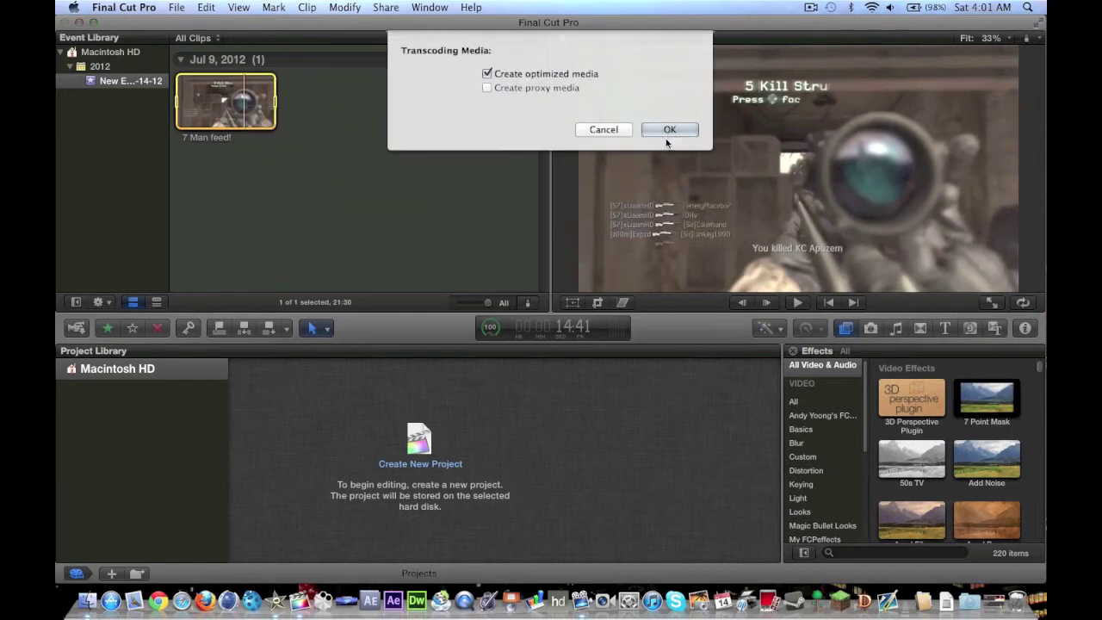
click(670, 129)
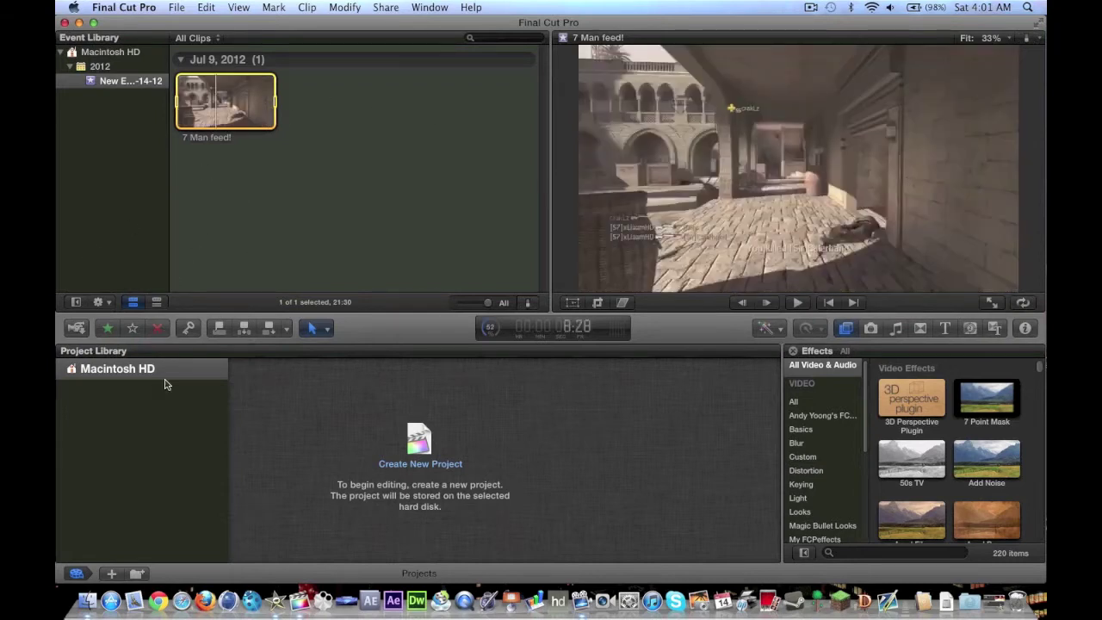
Star the 7 Man feed! clip as a favorite and add the keyword 'First' in the Keyword Editor.
click(111, 331)
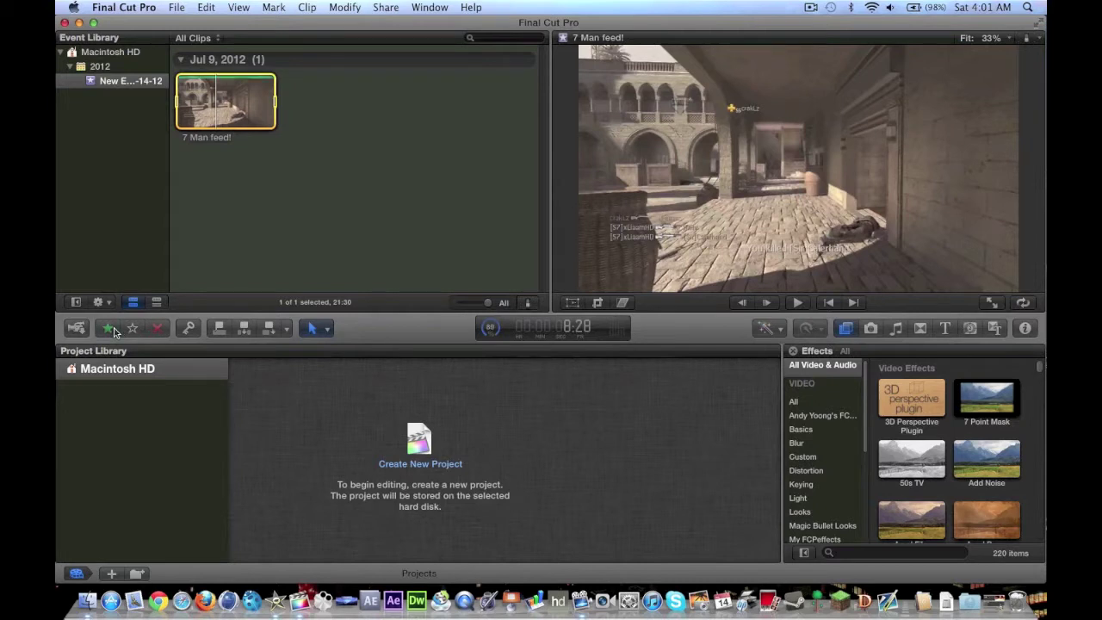
click(191, 328)
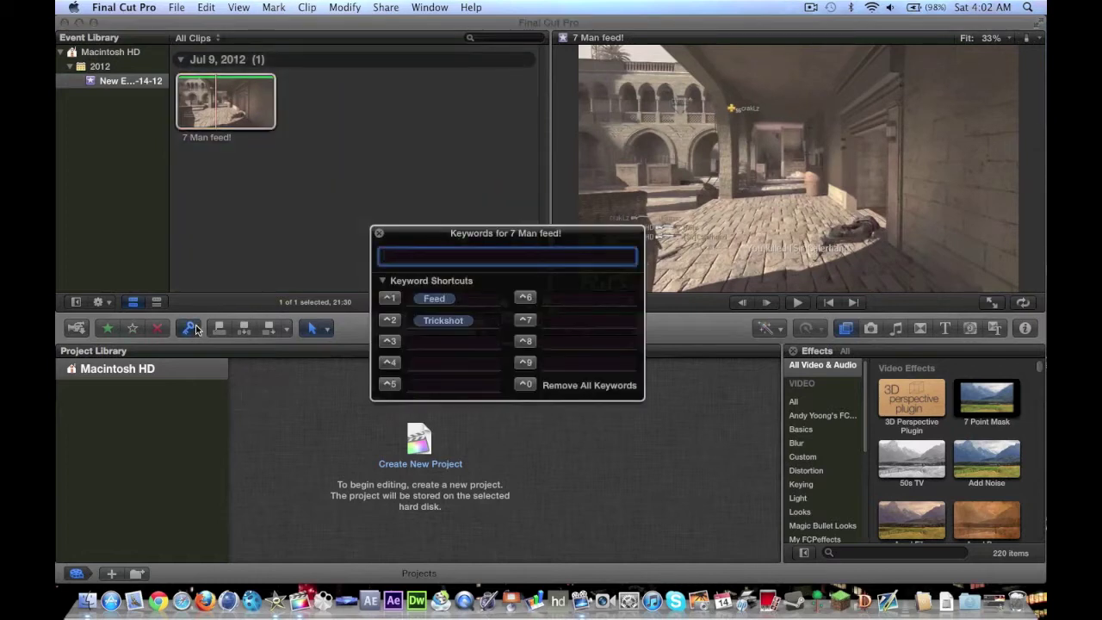
text(First)
key(Return)
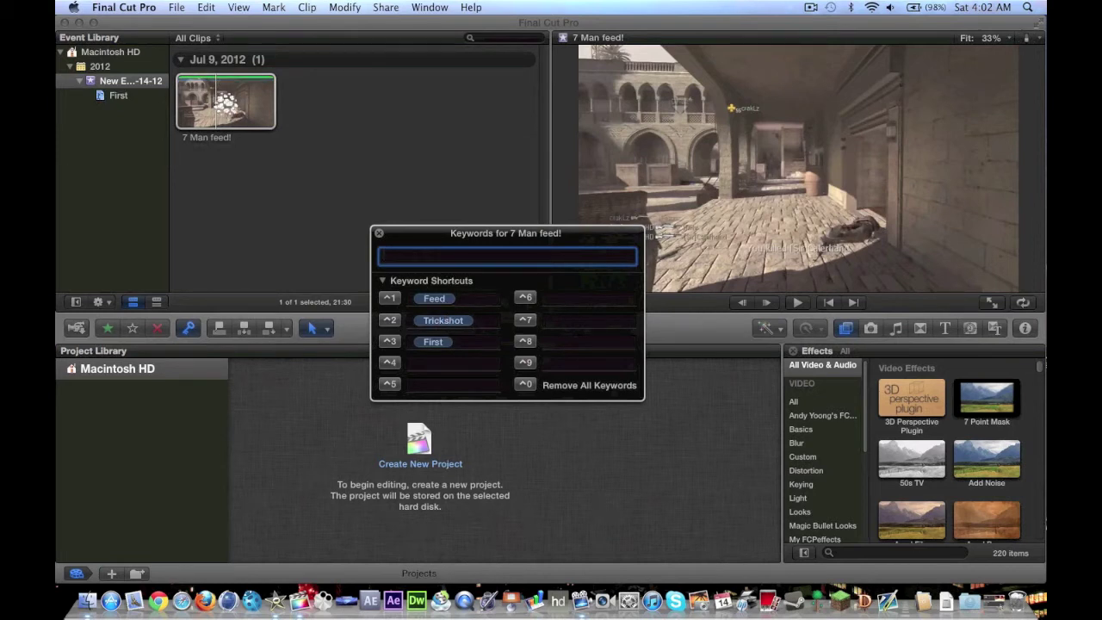
click(378, 233)
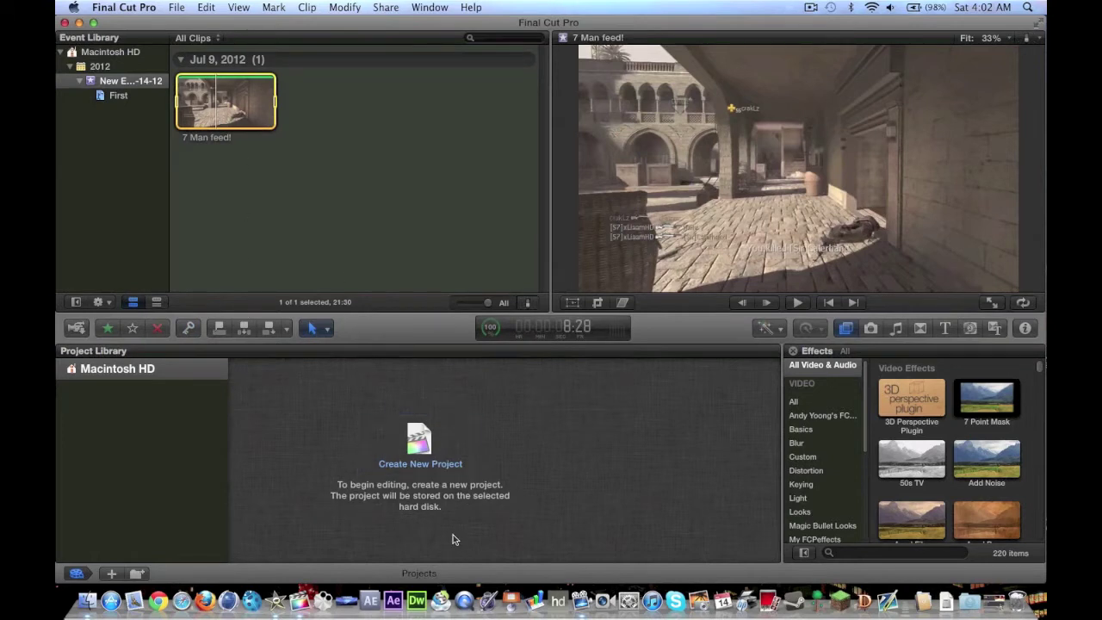
Create the 'Tutorial' project and drag the 7 Man feed! clip to its timeline start.
click(416, 432)
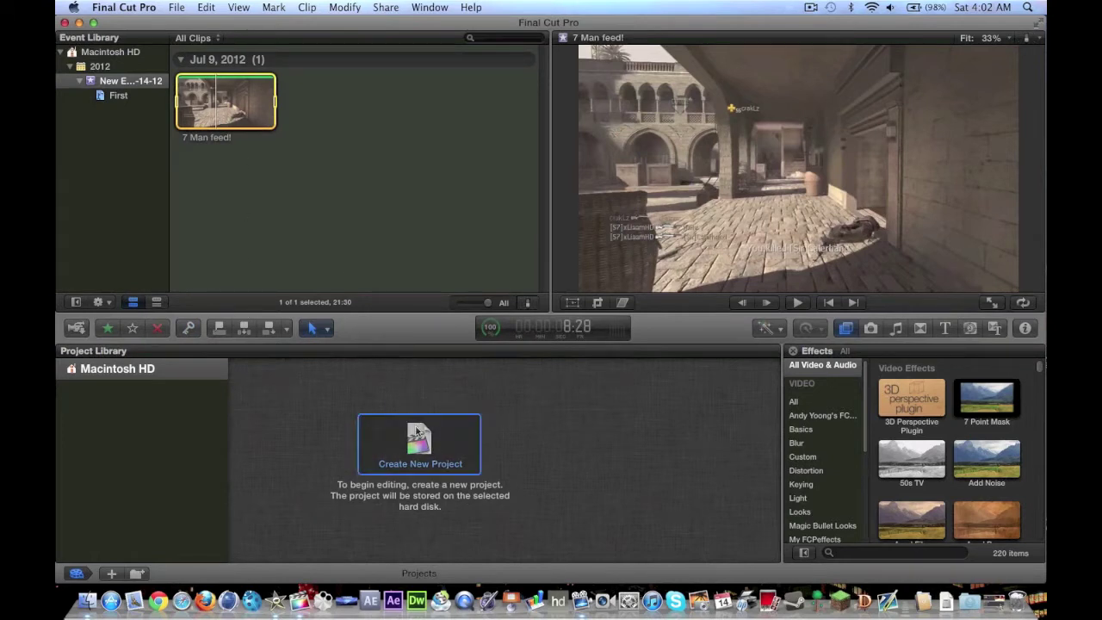
text(Tutorial)
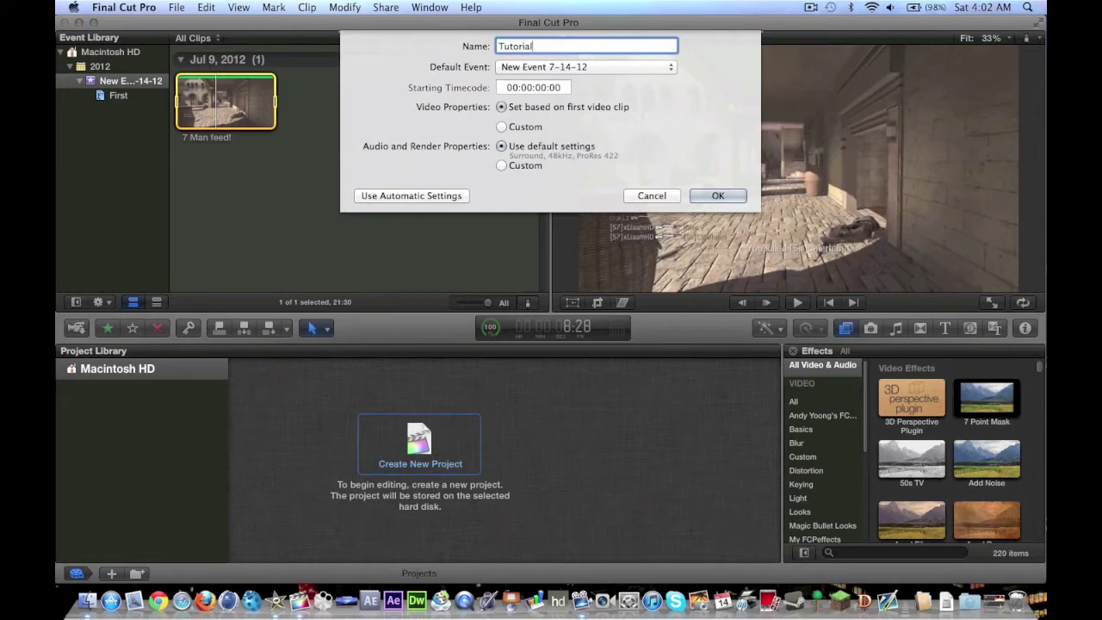
key(Return)
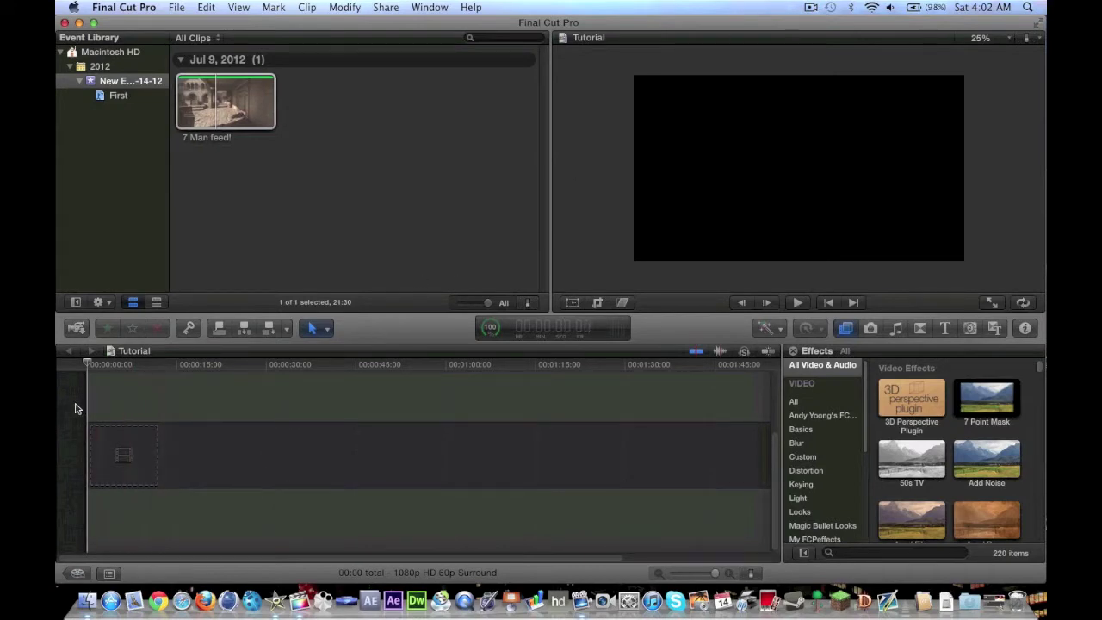
click(203, 129)
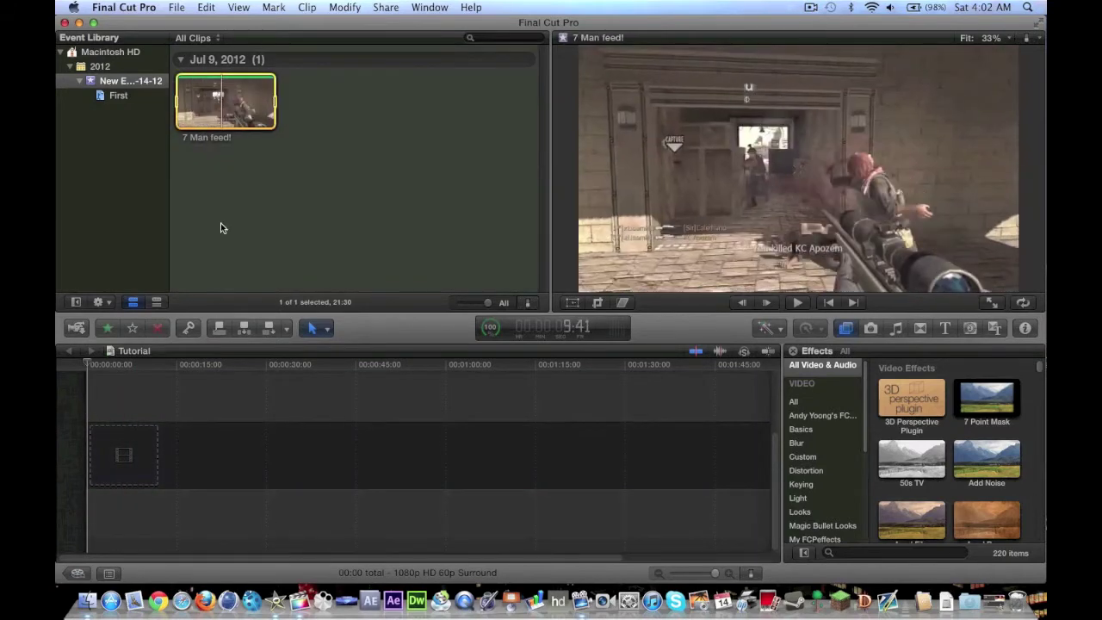
drag(205, 504, 187, 459)
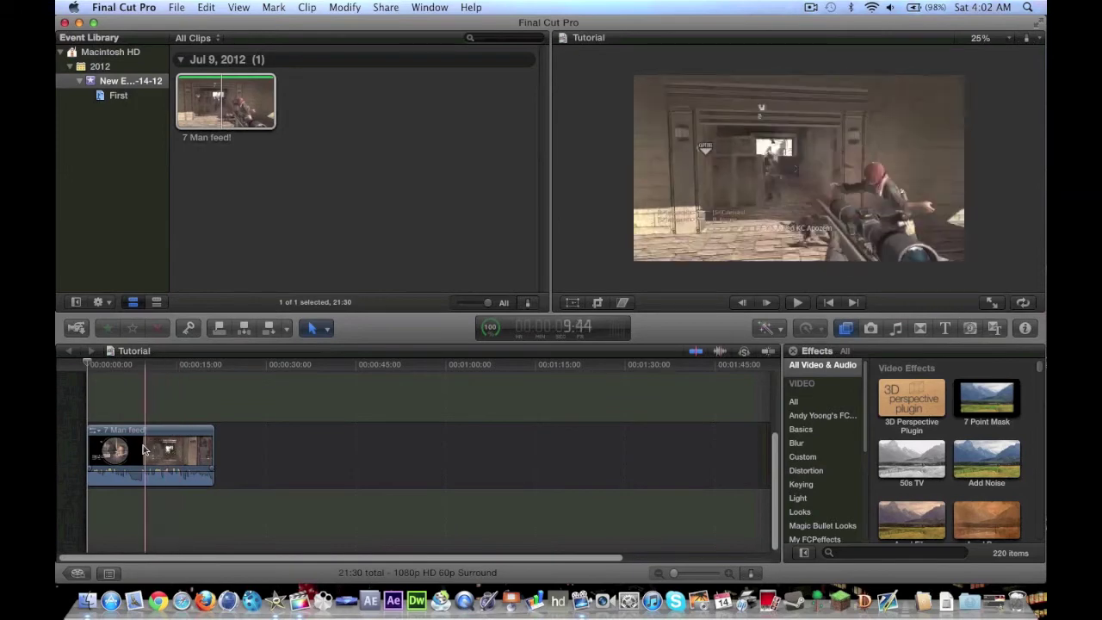
Select the timeline clip, set the viewer zoom to Fit, and show the Inspector.
click(153, 451)
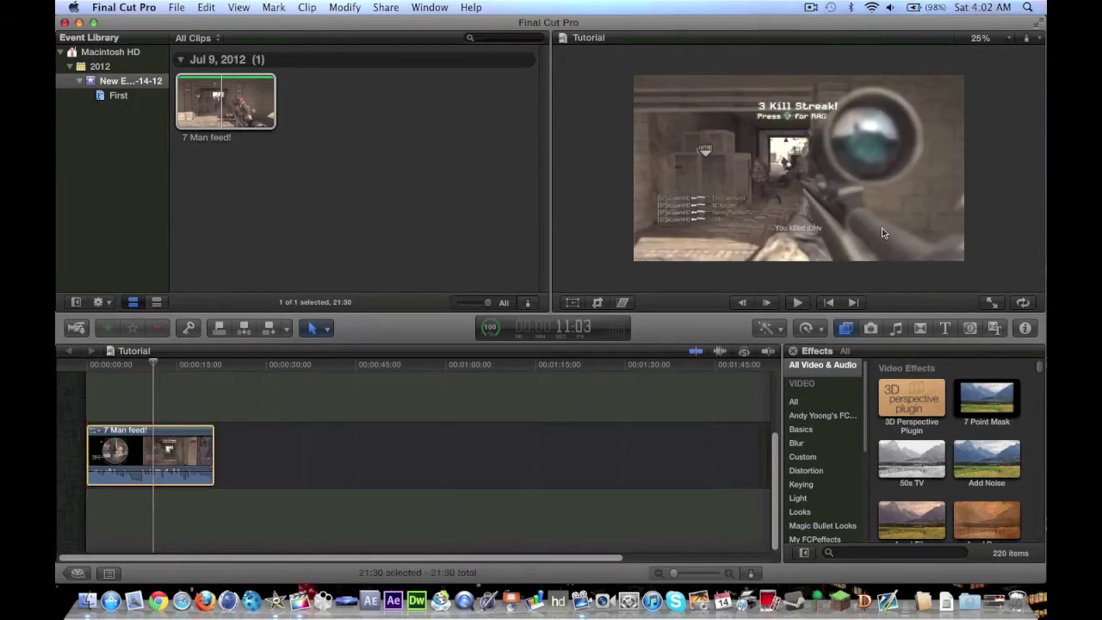
click(993, 39)
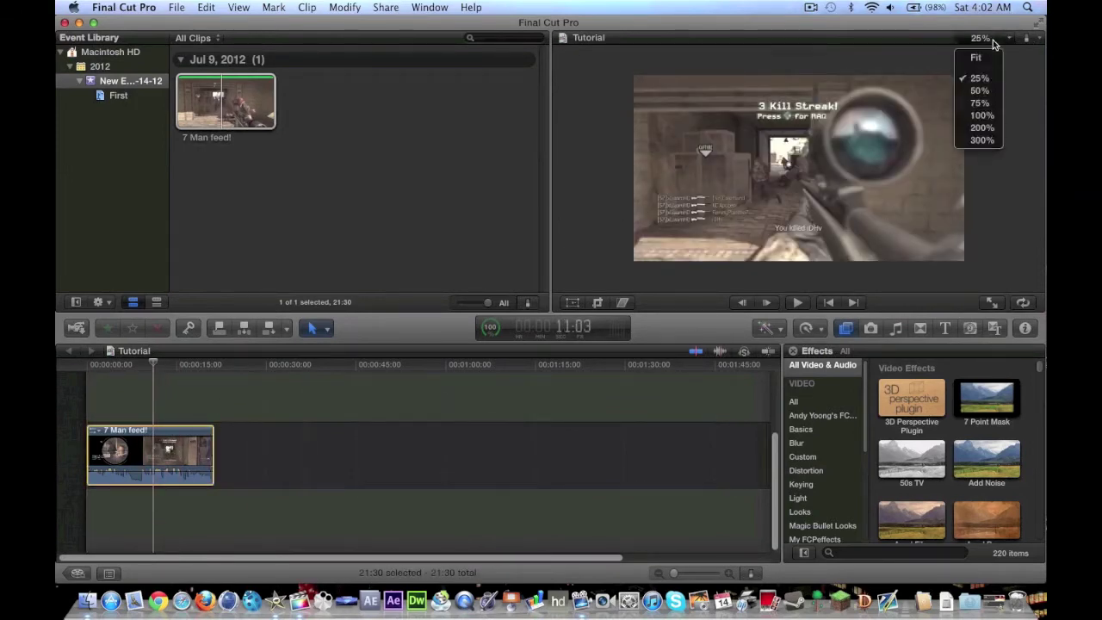
click(989, 57)
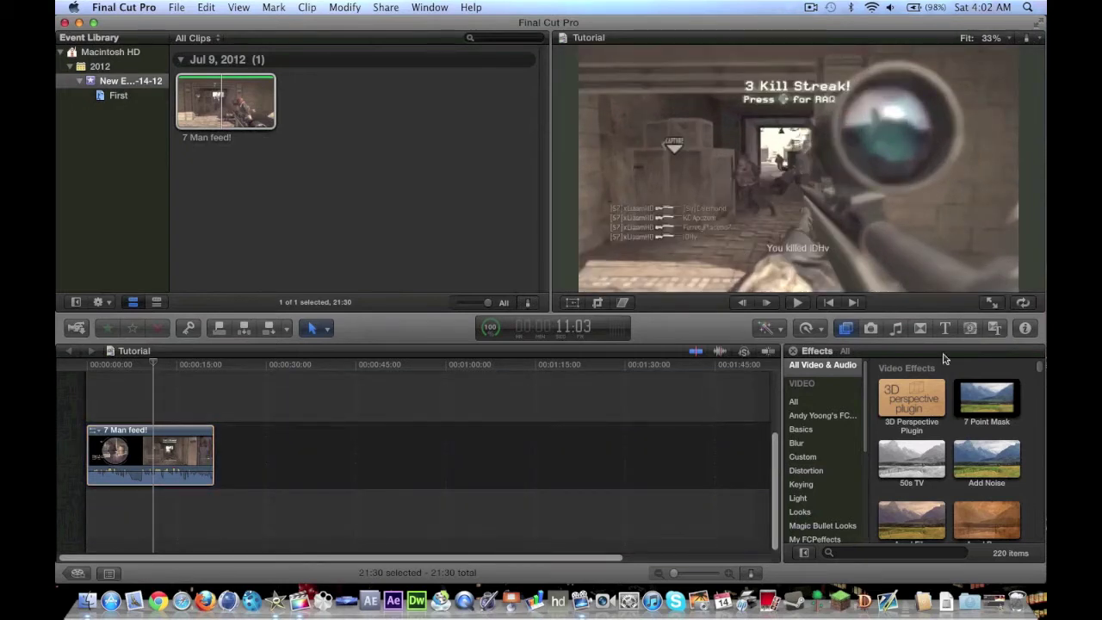
click(1024, 330)
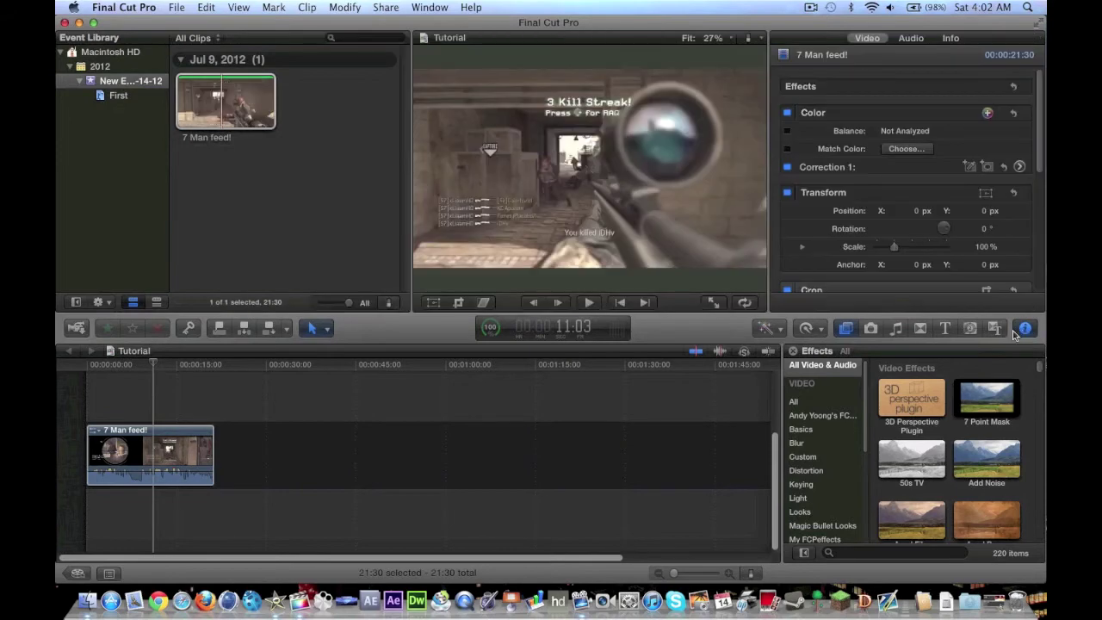
Drag the clip's Transform Scale to 238%, then undo it back to 100%.
click(169, 460)
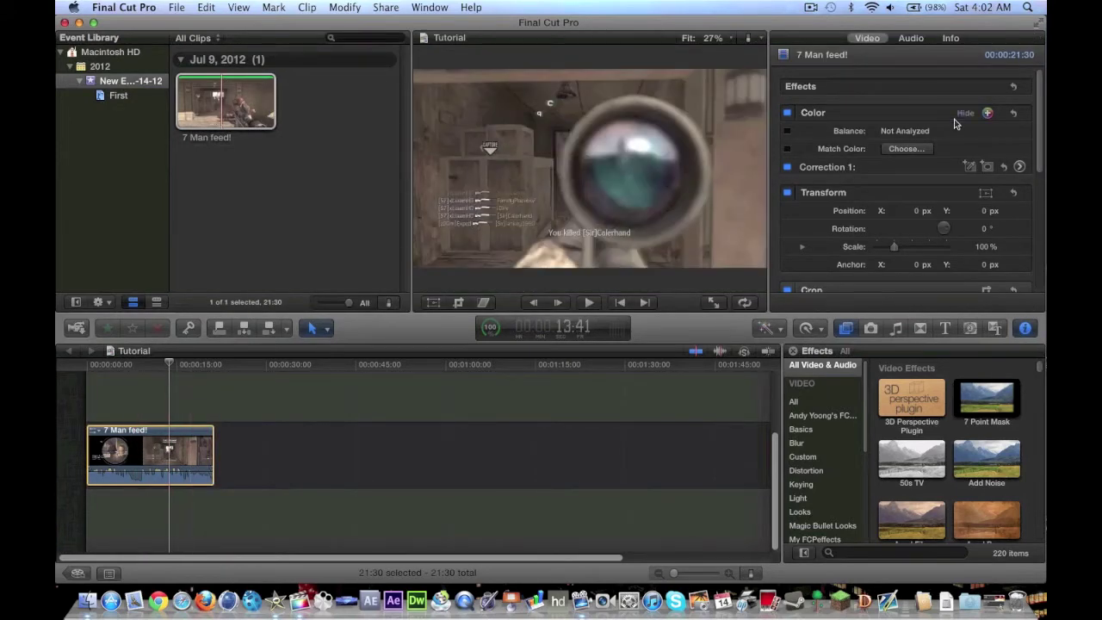
scroll(860, 185, down, 1)
drag(910, 233, 919, 230)
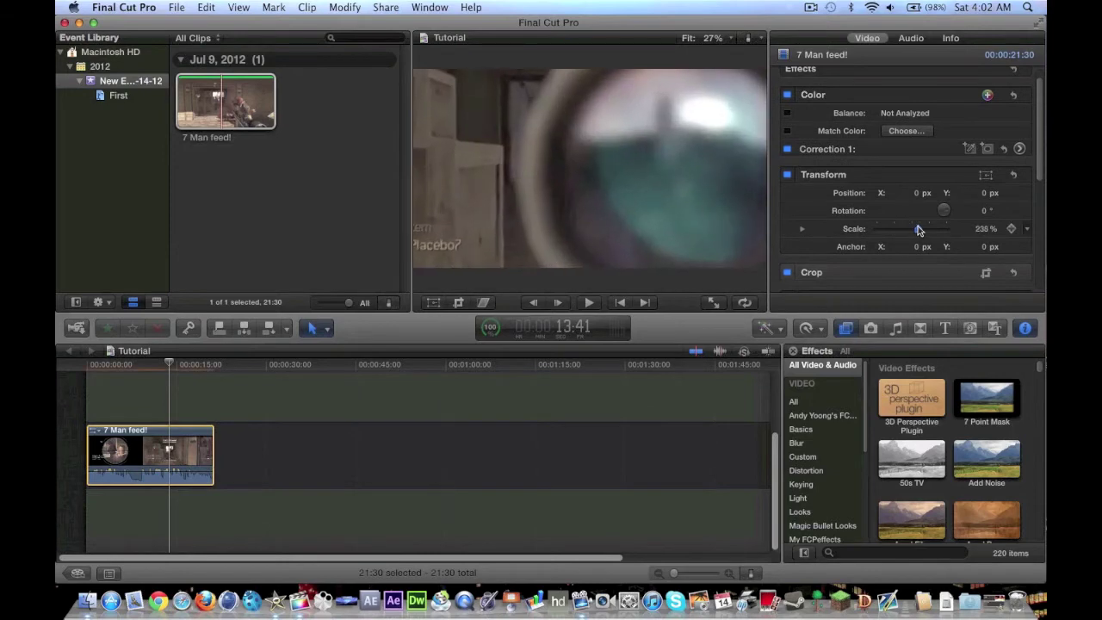
key(super+z)
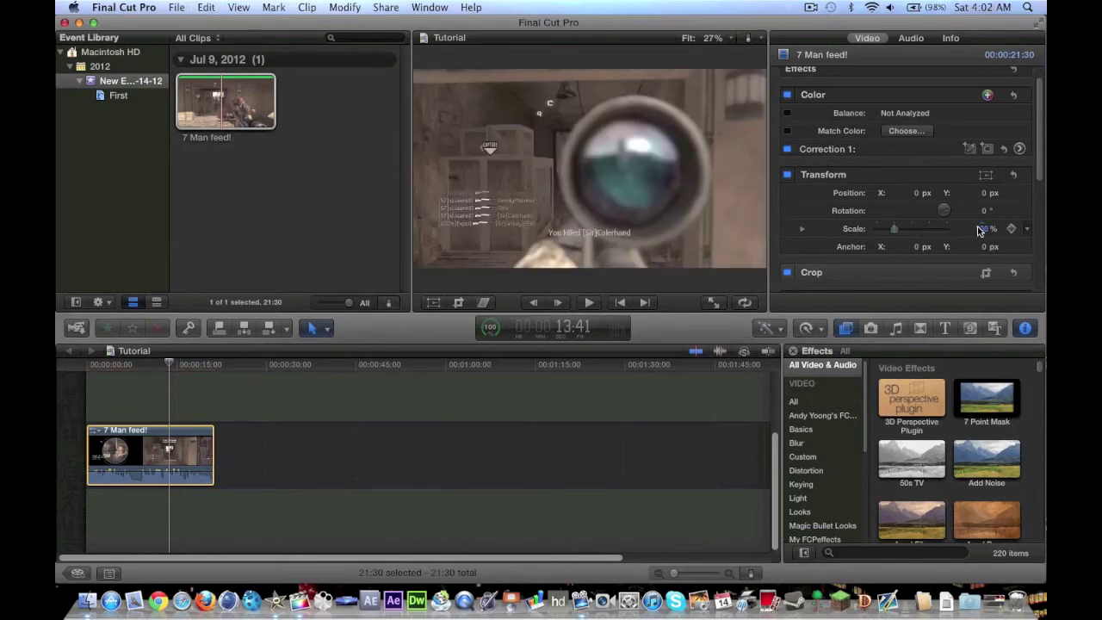
click(139, 404)
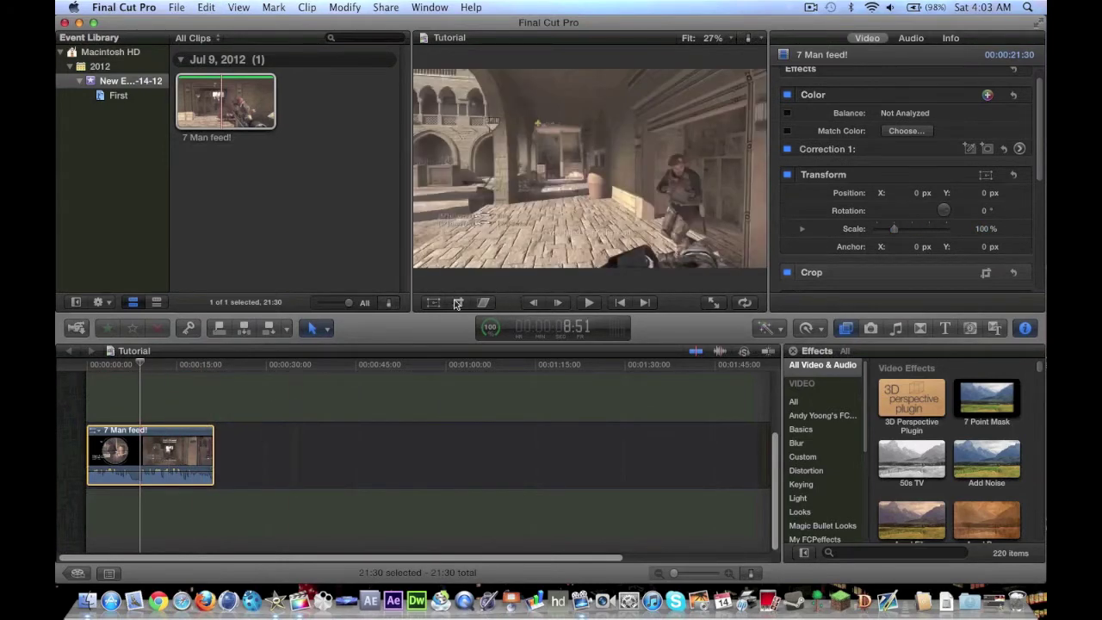
Try shrinking the clip and rotating it about -8° with on-screen Transform handles, then undo.
click(434, 303)
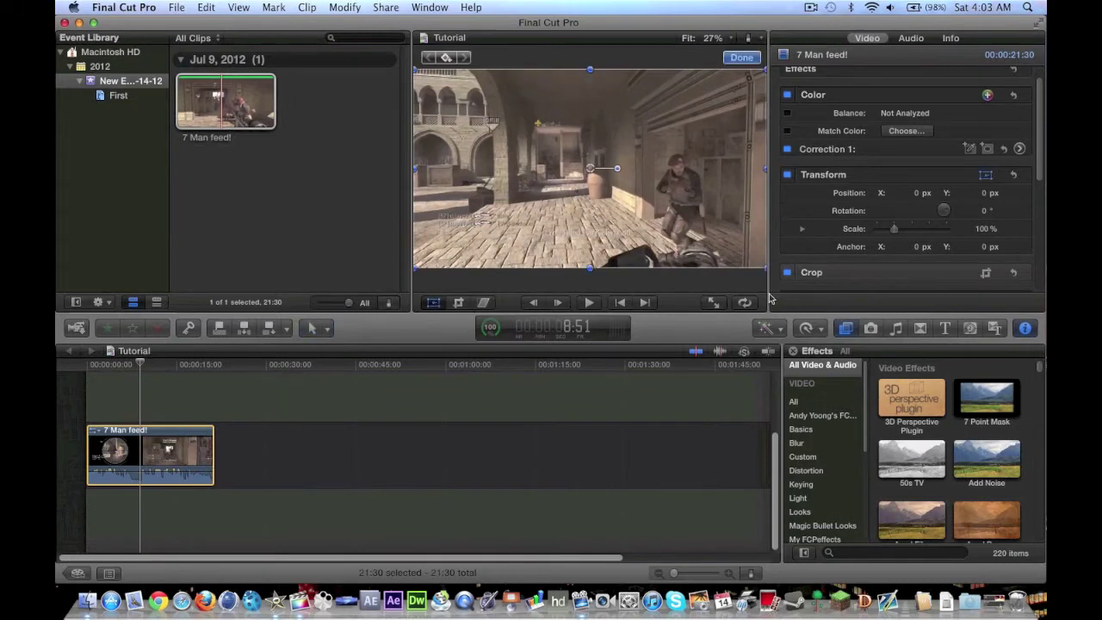
drag(759, 265, 754, 222)
drag(618, 169, 620, 173)
key(super+z)
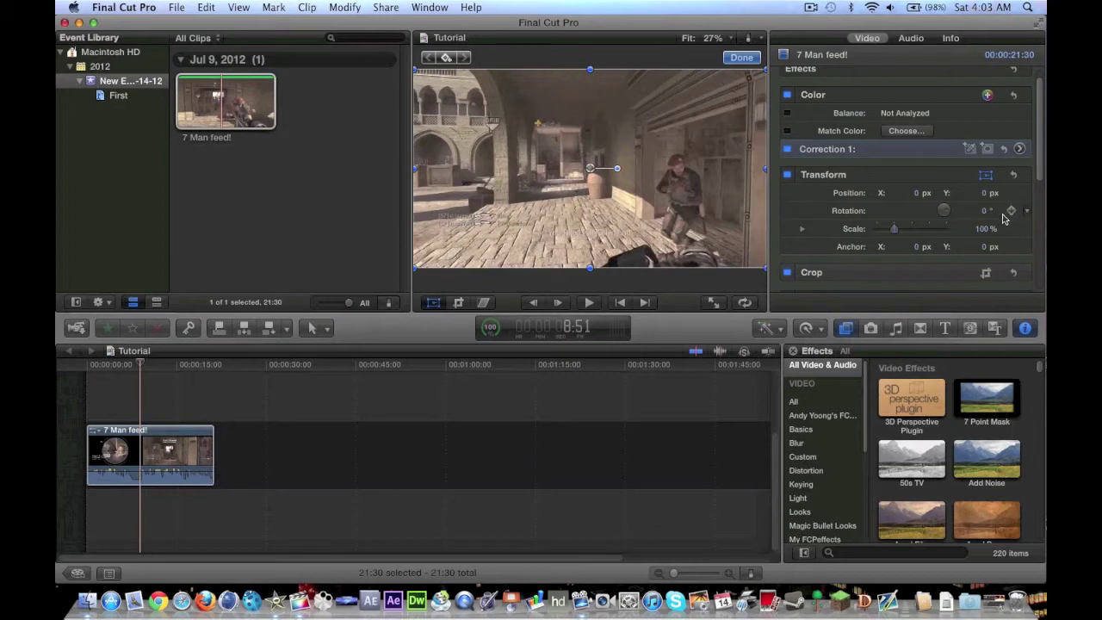
scroll(1002, 219, down, 2)
scroll(1002, 218, down, 2)
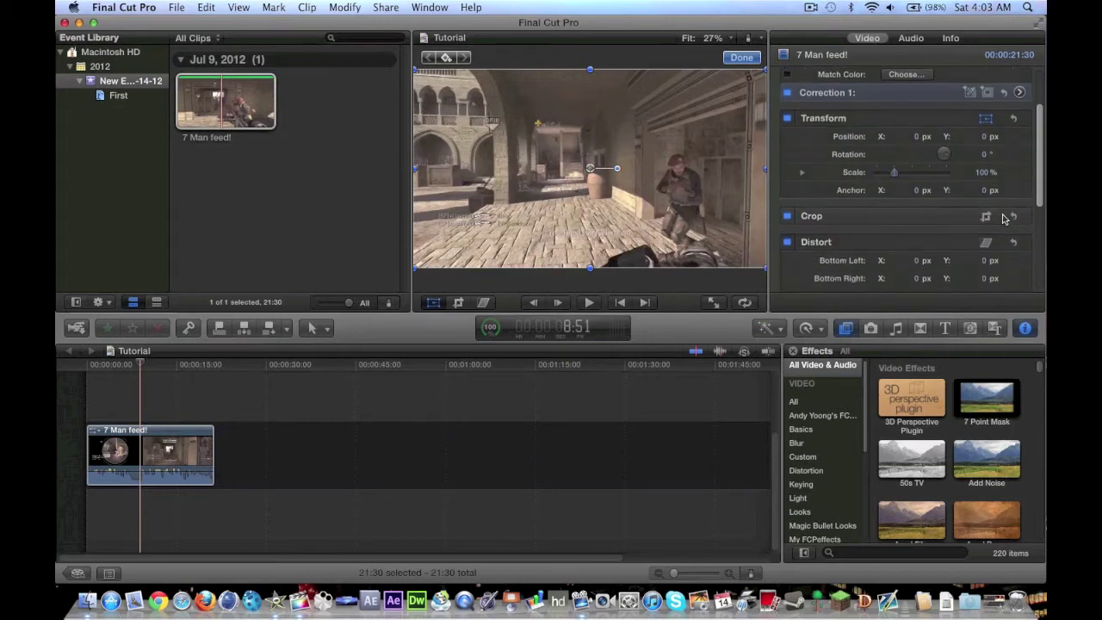
scroll(1002, 219, up, 4)
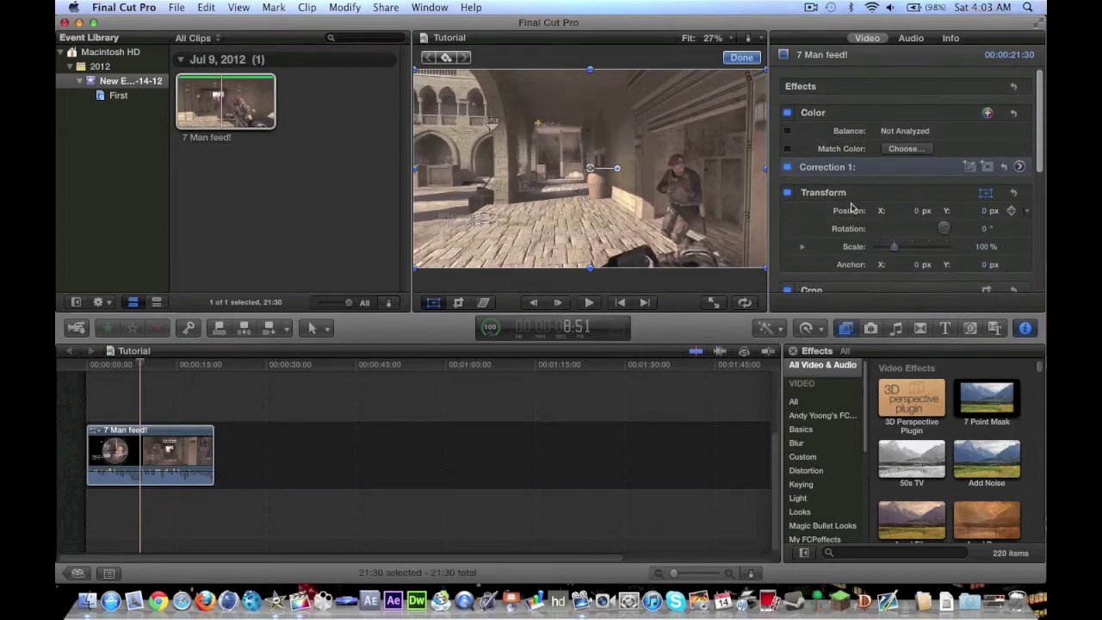
Open and close the Crop controls, toggle the Audio and Video inspector tabs, and open the Tools menu.
click(459, 302)
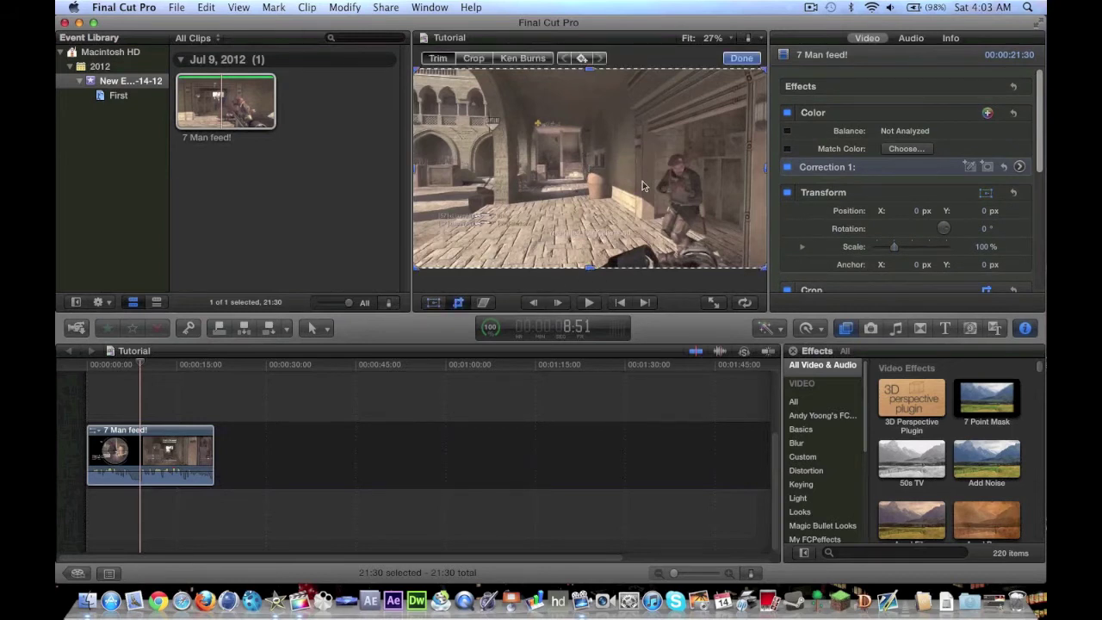
click(742, 57)
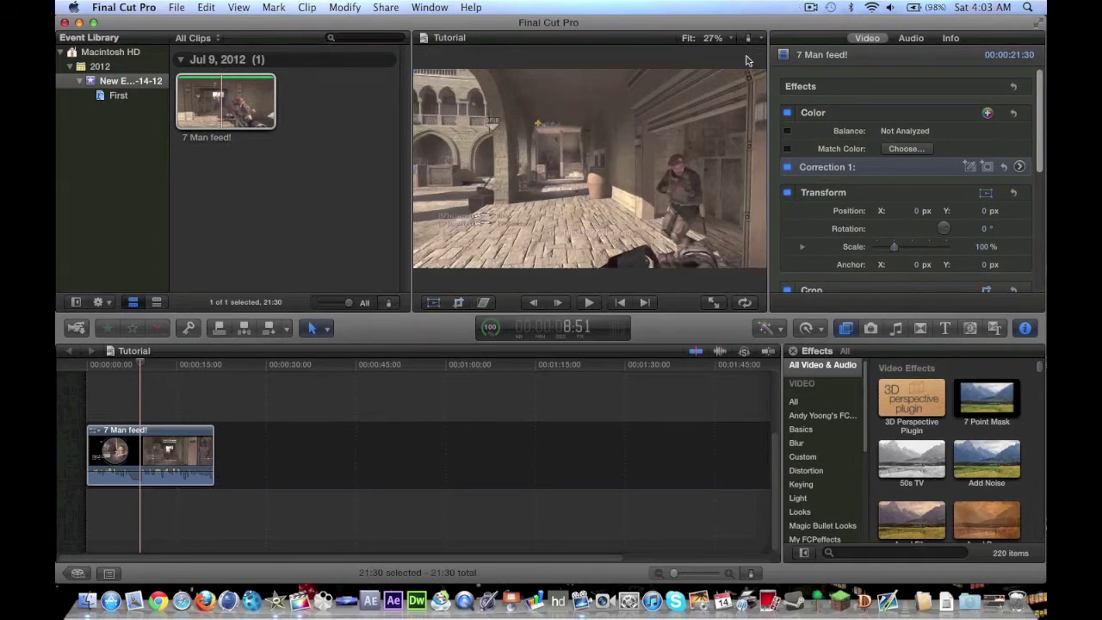
click(910, 38)
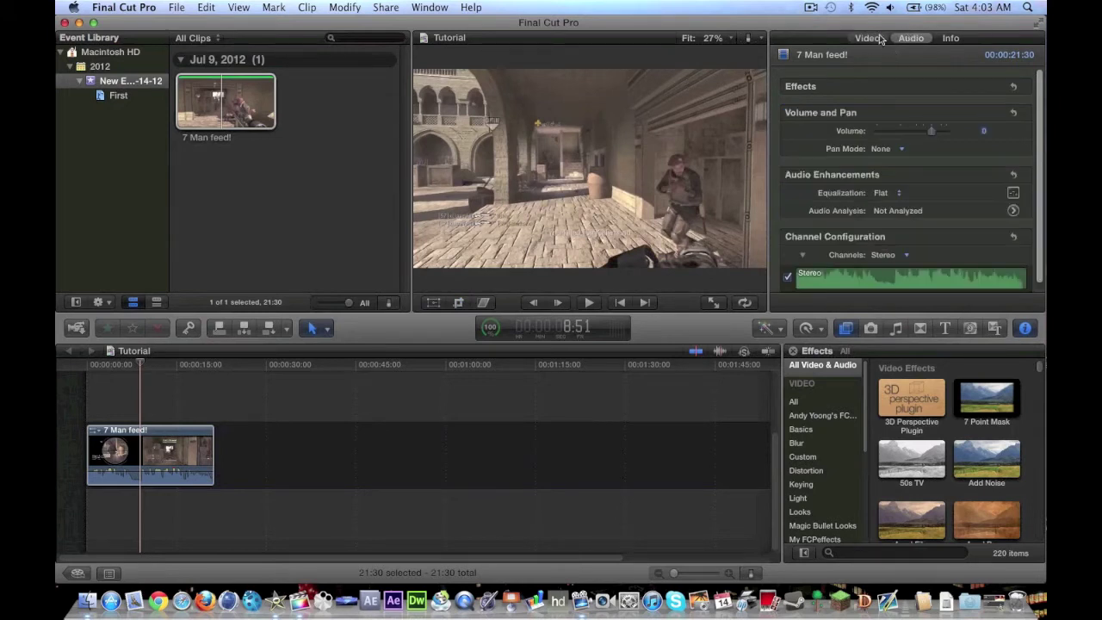
click(874, 40)
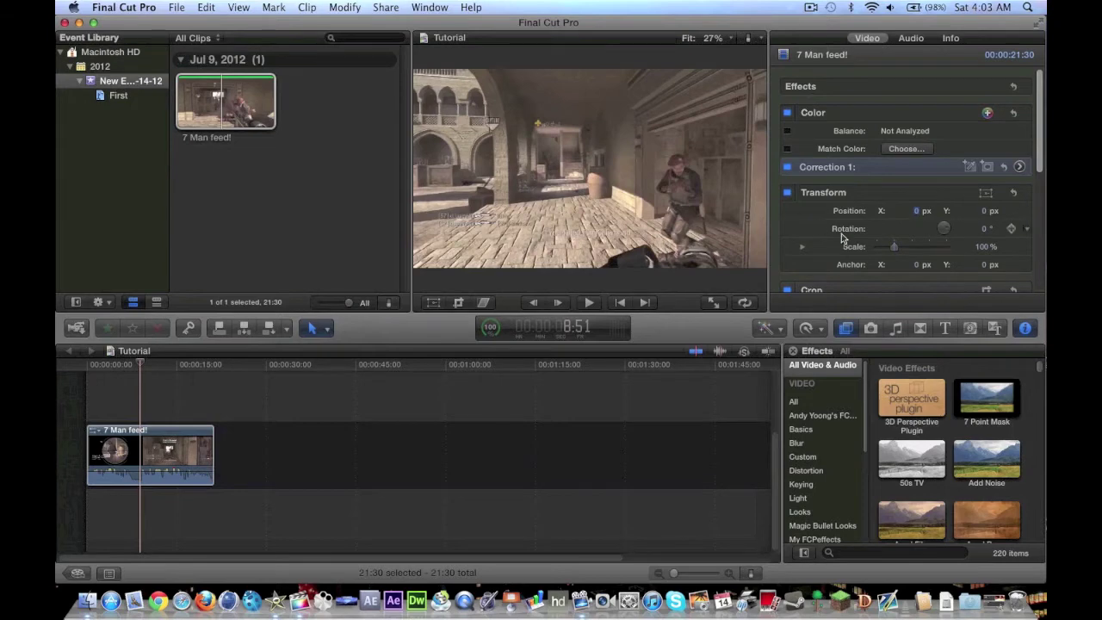
click(326, 332)
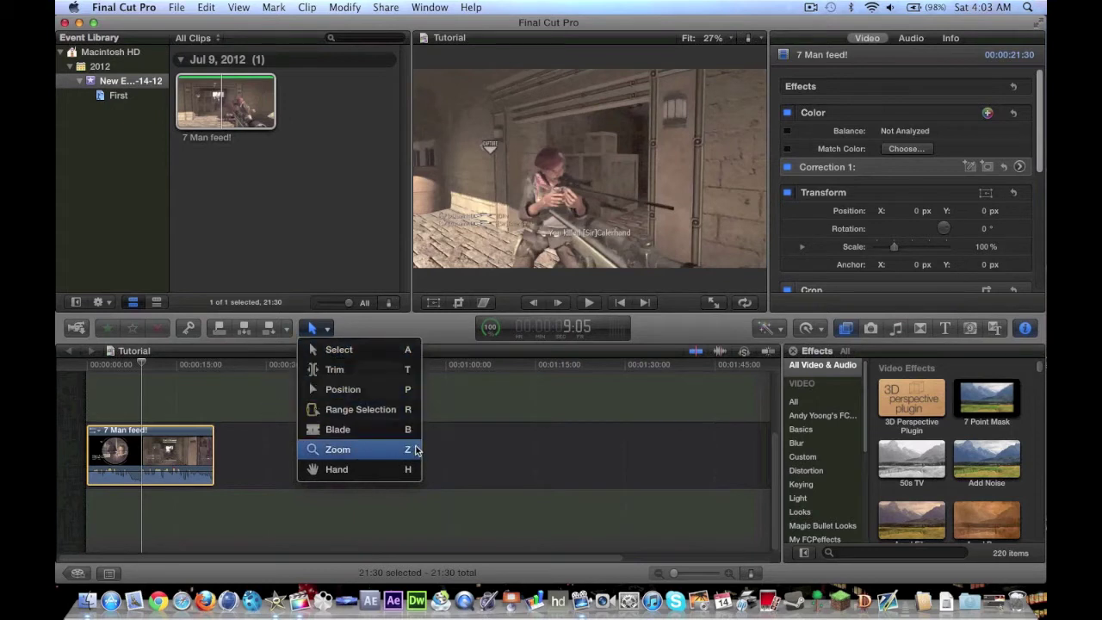
click(248, 383)
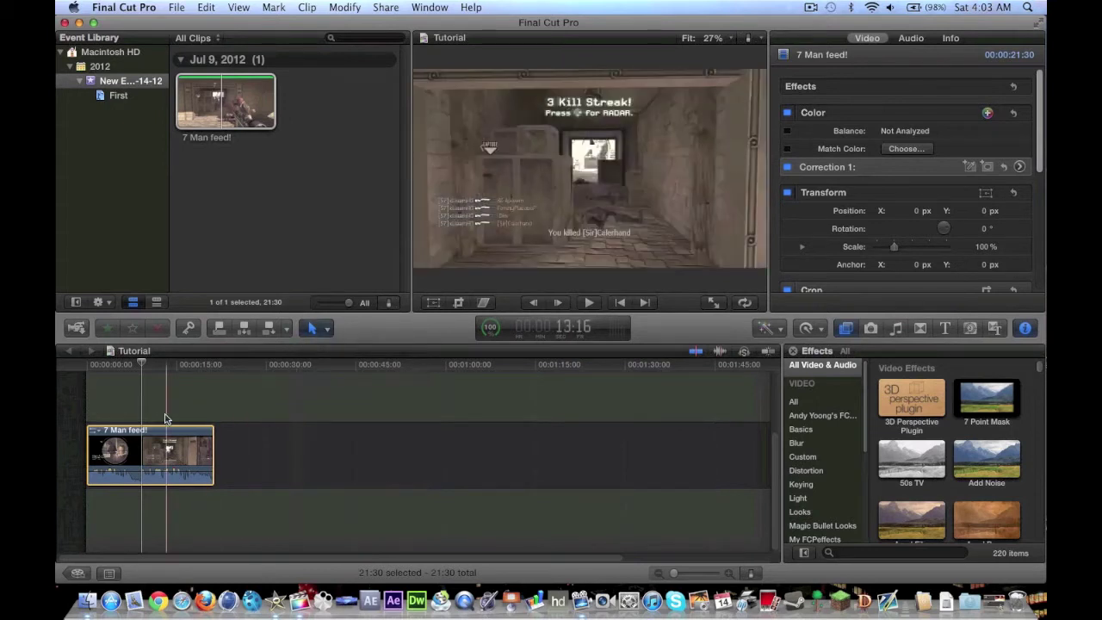
drag(168, 452, 277, 452)
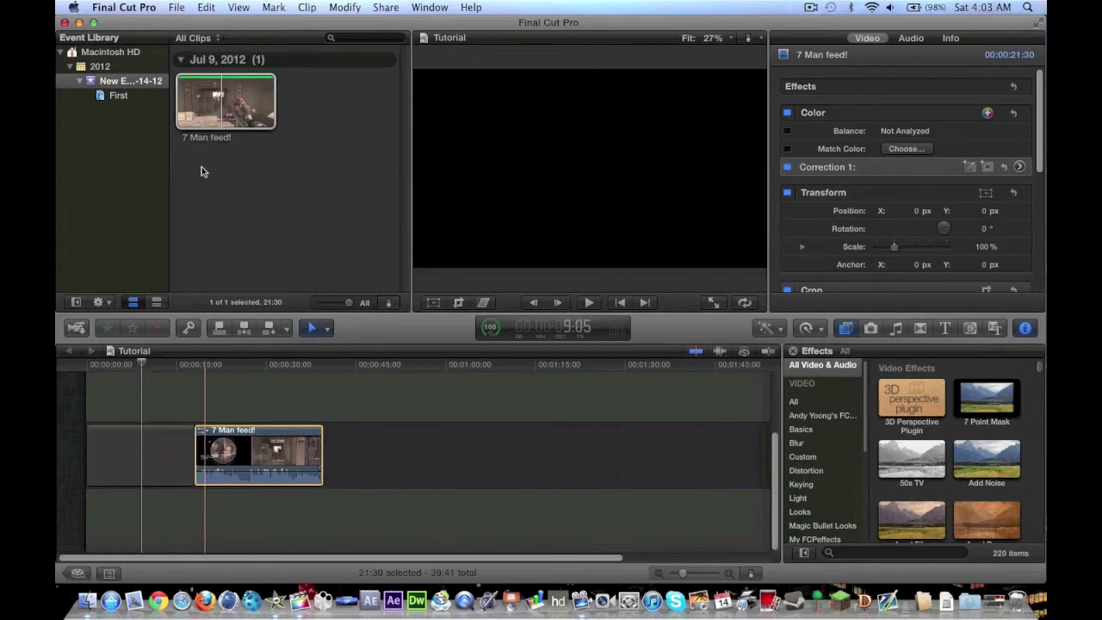
click(194, 110)
key(space)
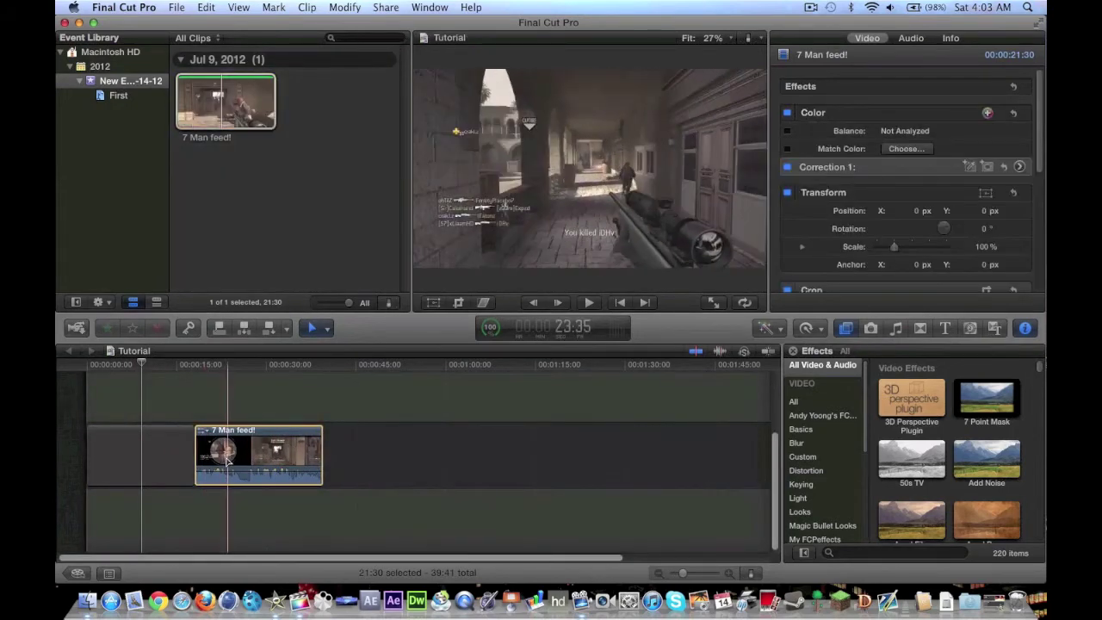
key(super+z)
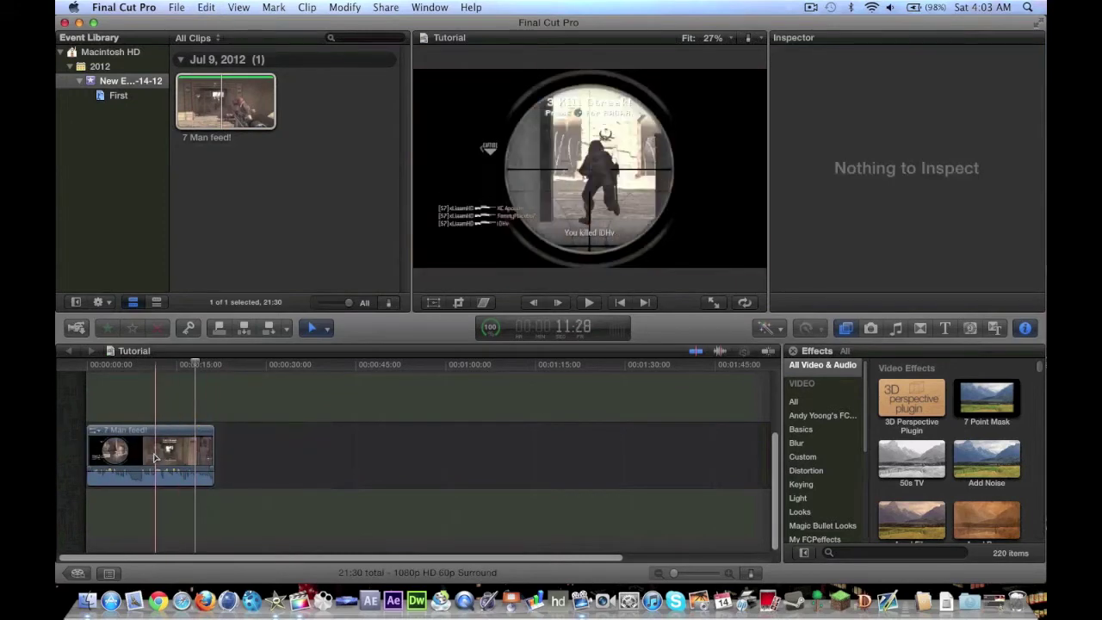
click(156, 453)
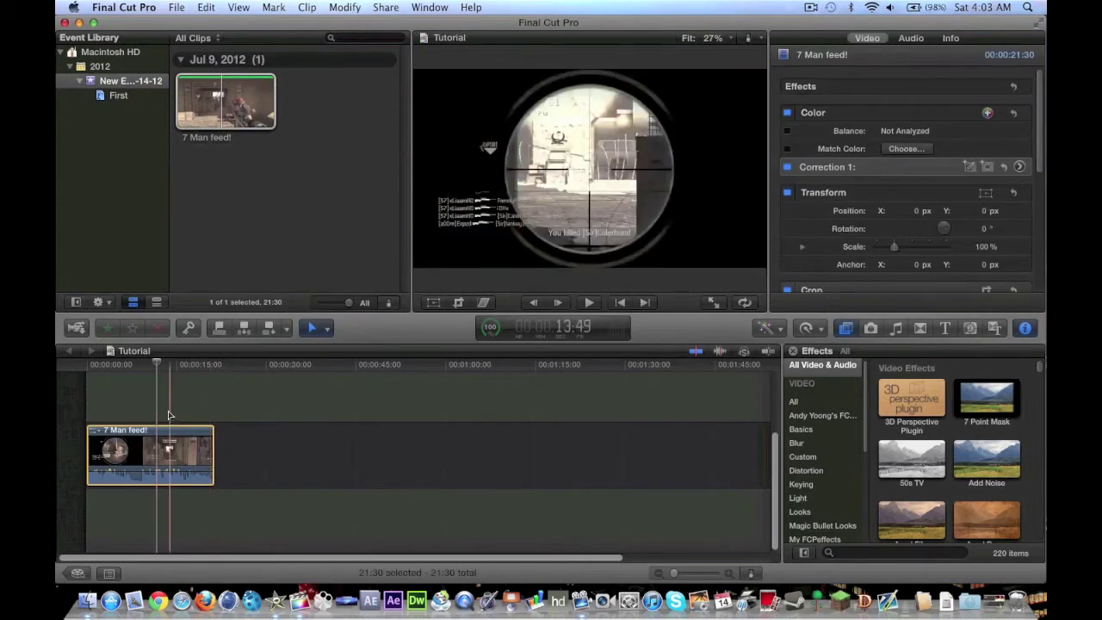
key(b)
click(135, 453)
click(174, 454)
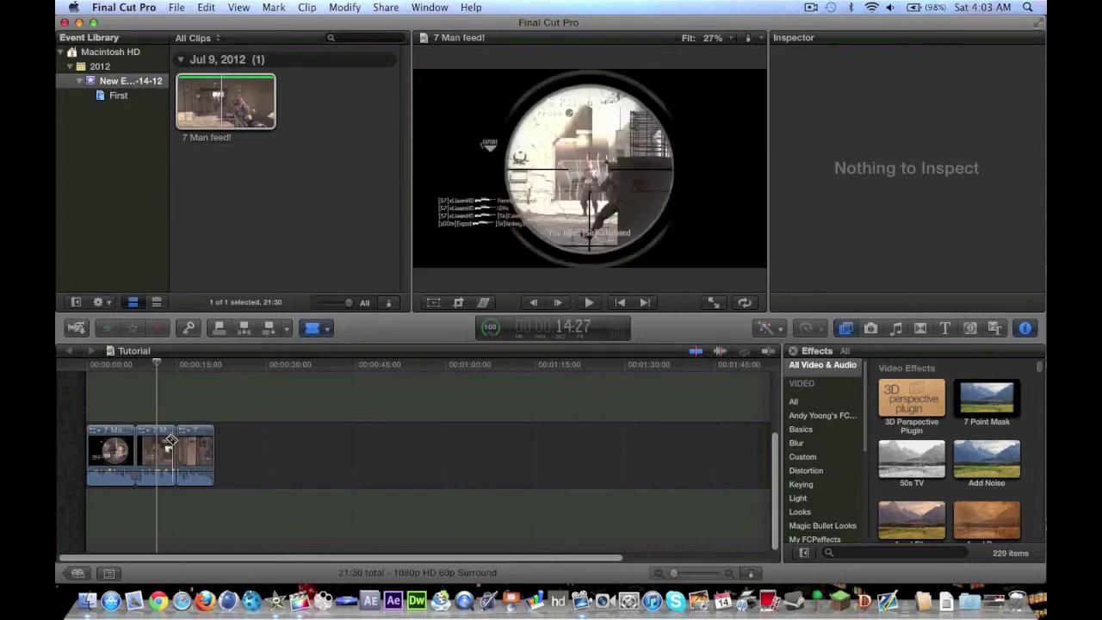
key(a)
click(164, 448)
key(Delete)
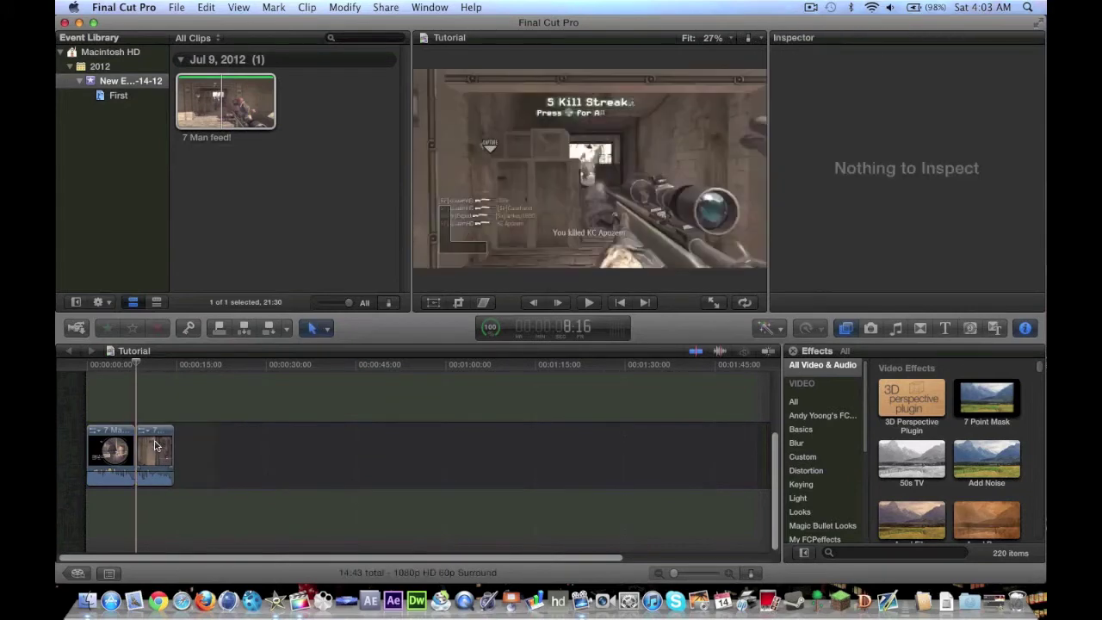
key(super+z)
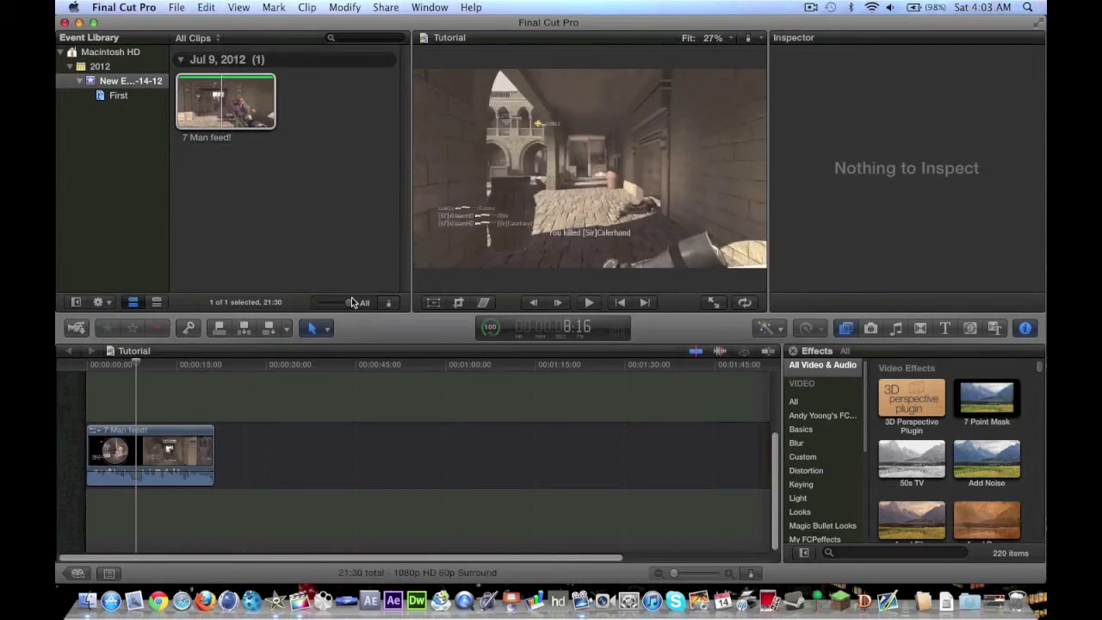
click(323, 329)
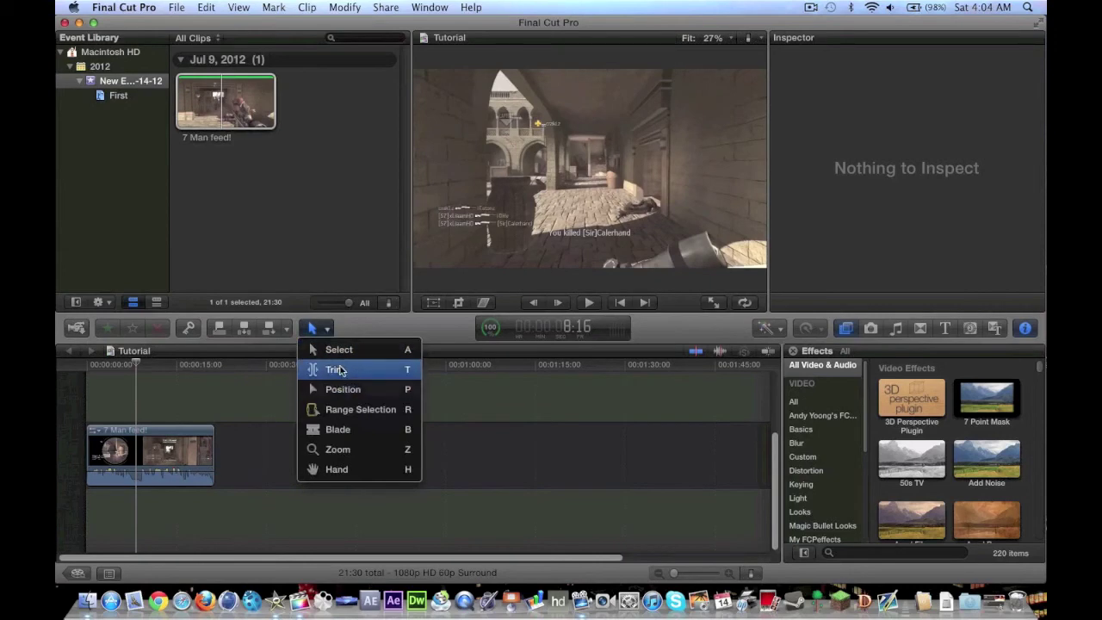
Trim the clip's end to 18:10 with the Trim tool, then undo the trim.
click(339, 369)
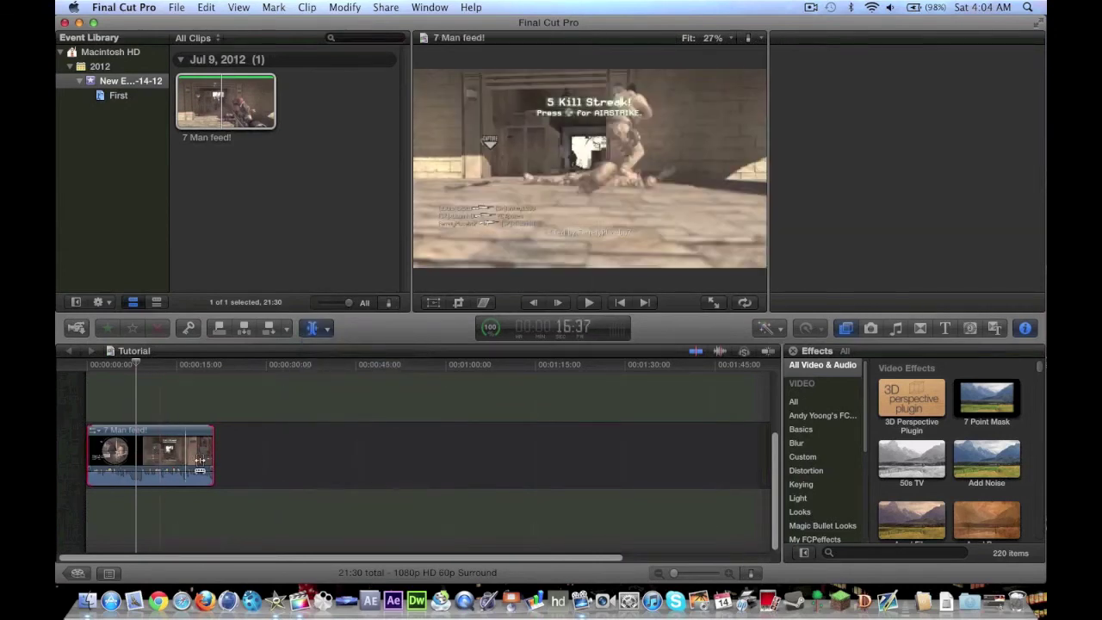
click(200, 470)
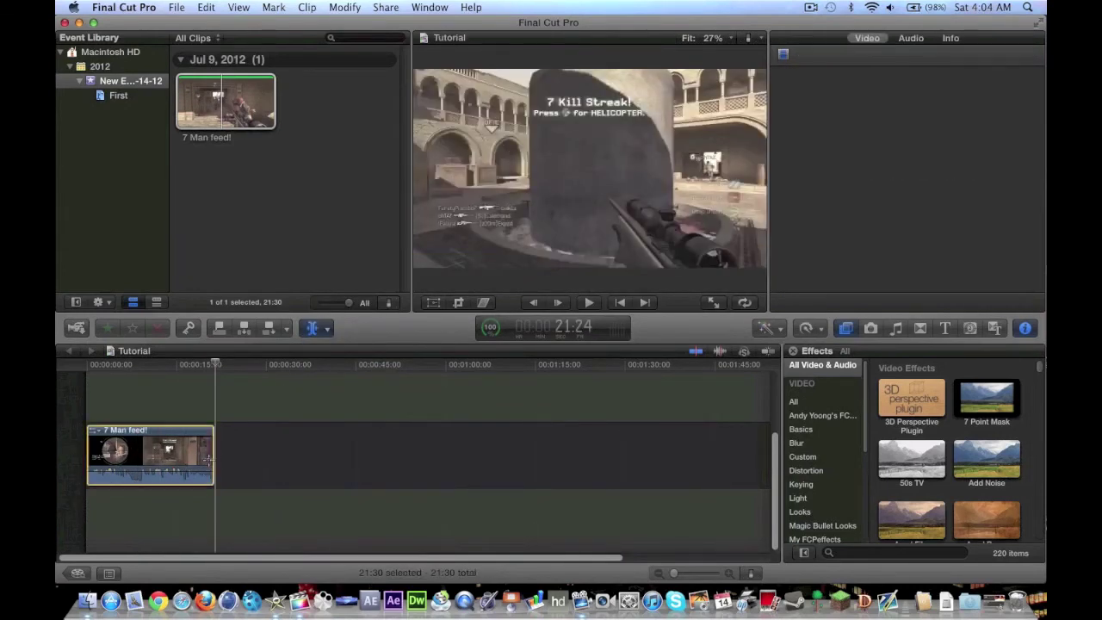
drag(209, 460, 193, 461)
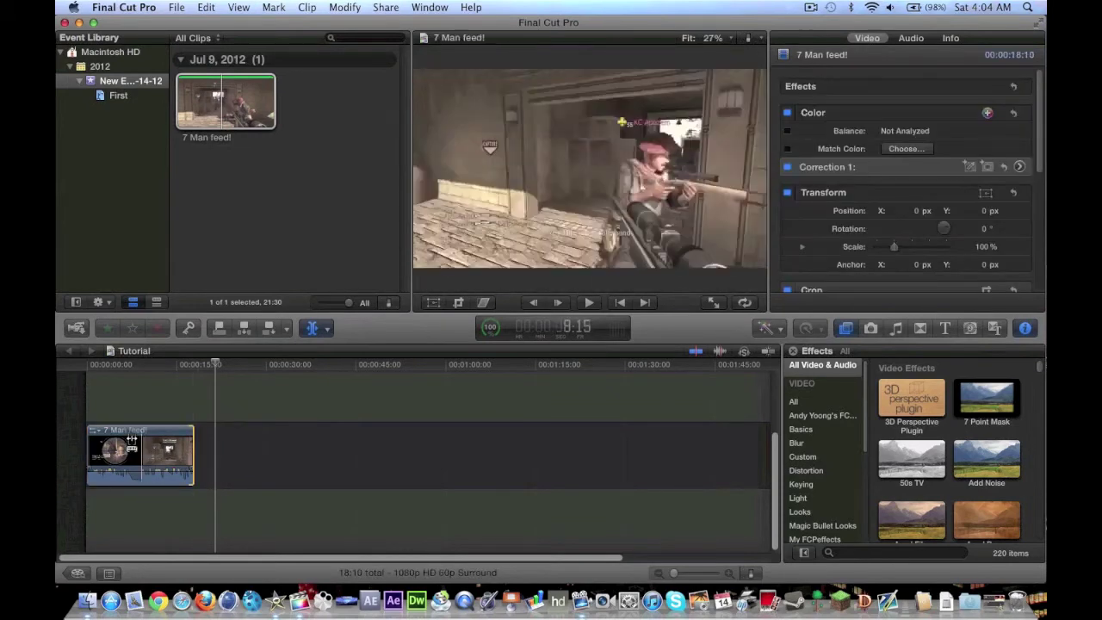
key(super+z)
Put the 7 Man feed! clip back at the timeline start after an undo removed it.
click(226, 428)
key(super+z)
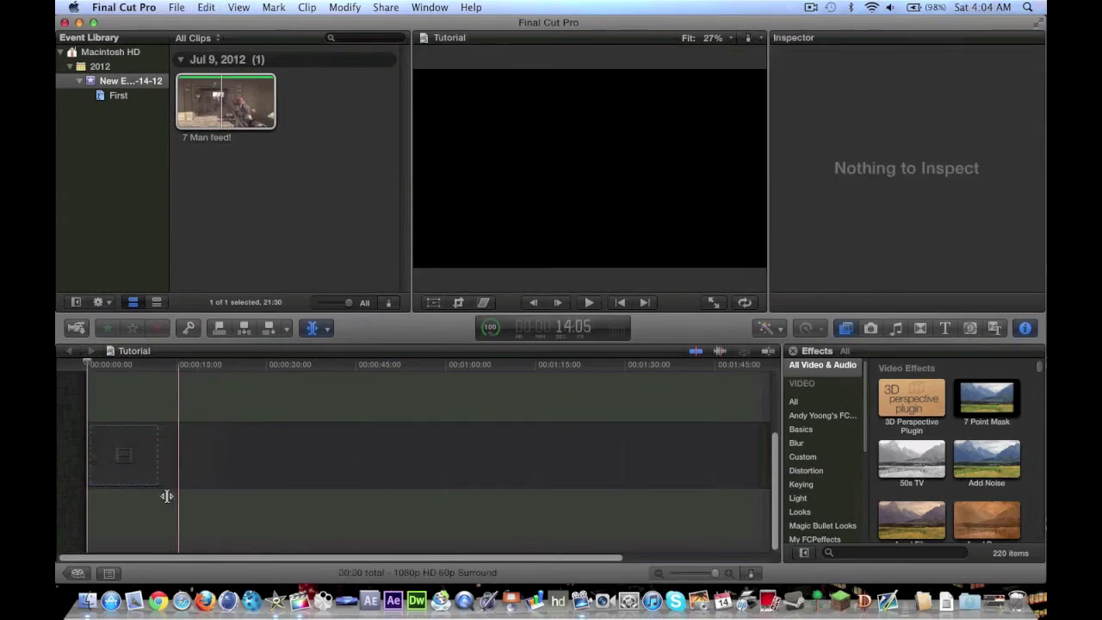
key(Home)
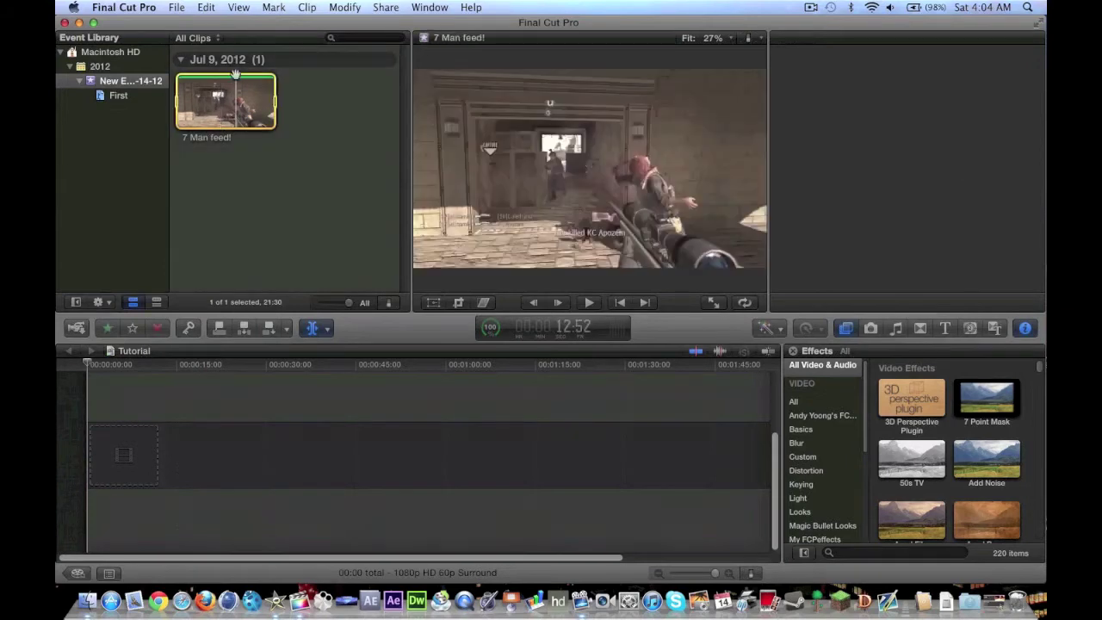
drag(226, 102, 172, 396)
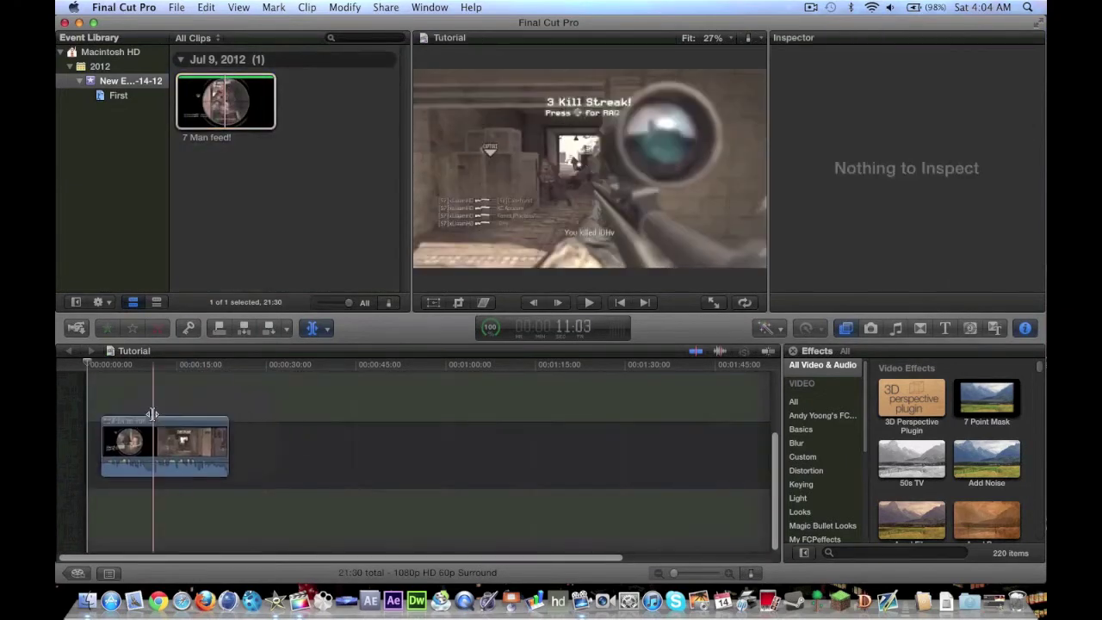
Switch to the Hand tool, then back to the Select tool.
click(308, 330)
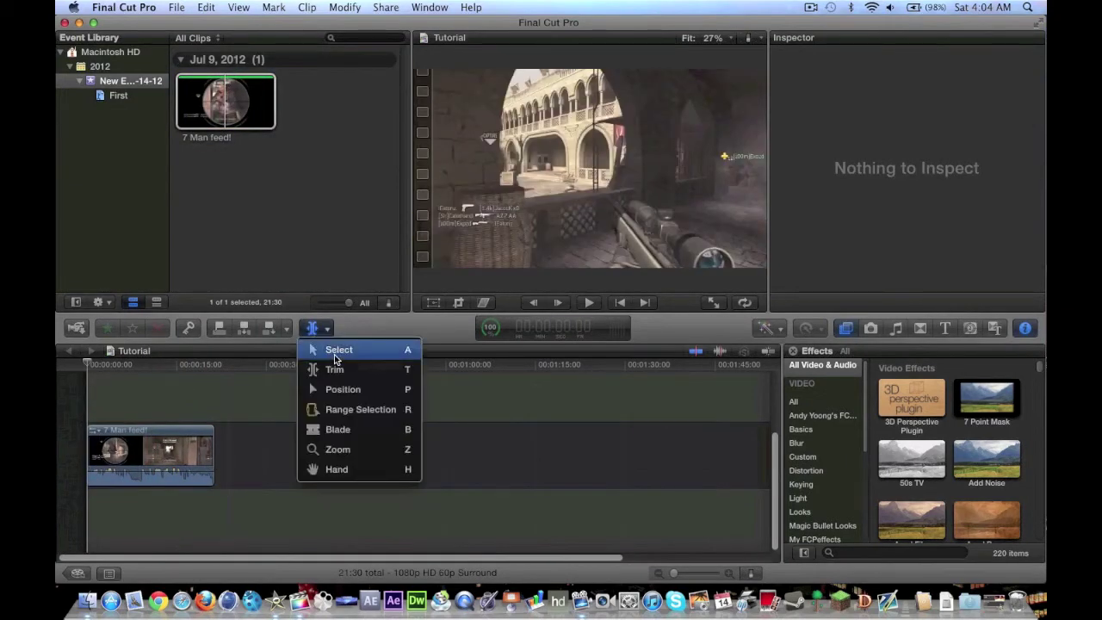
click(332, 471)
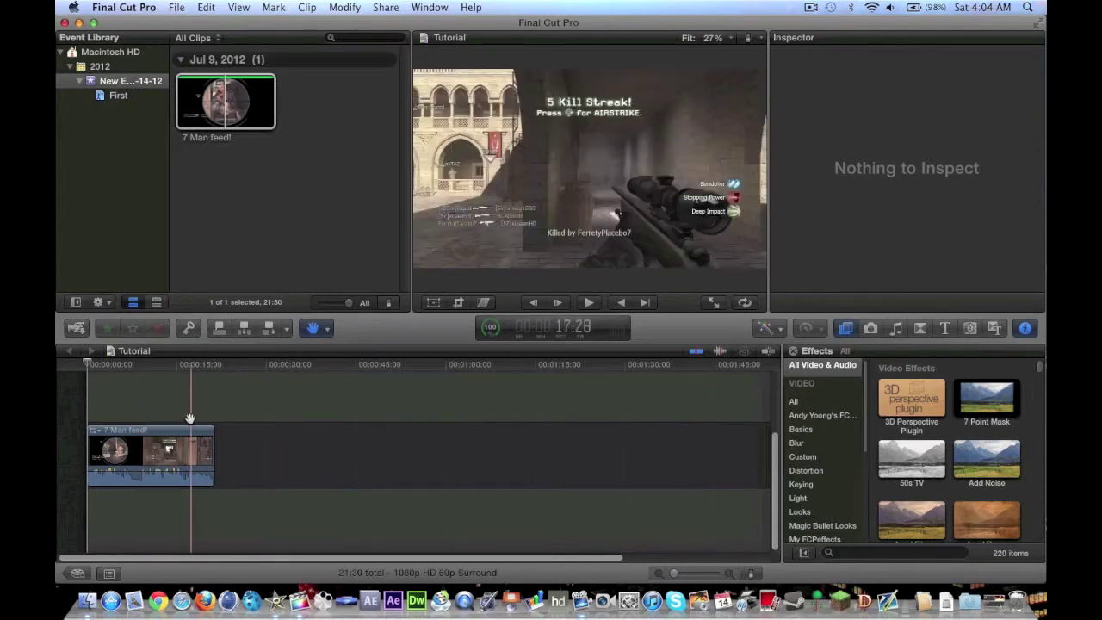
click(316, 327)
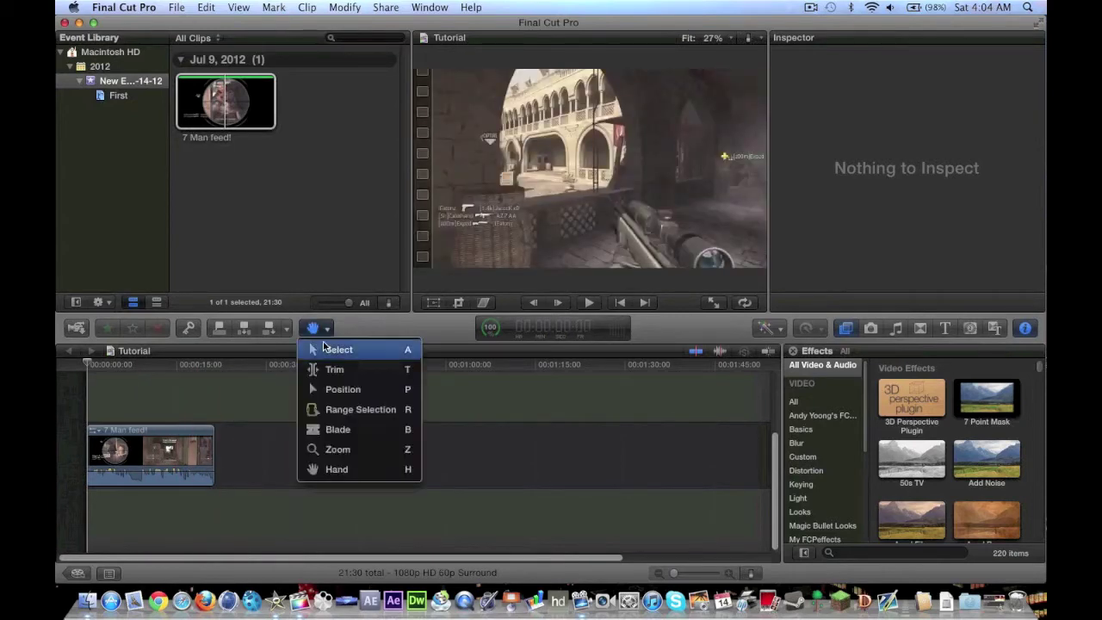
click(325, 350)
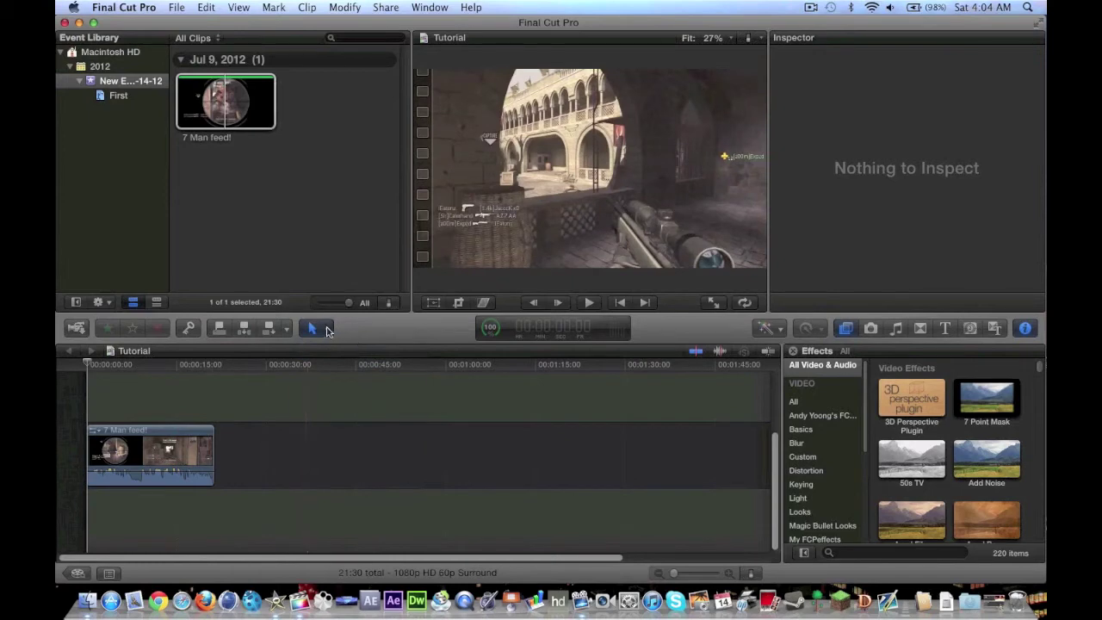
Zoom the timeline in twice on the clip using the Zoom tool.
click(316, 328)
click(340, 449)
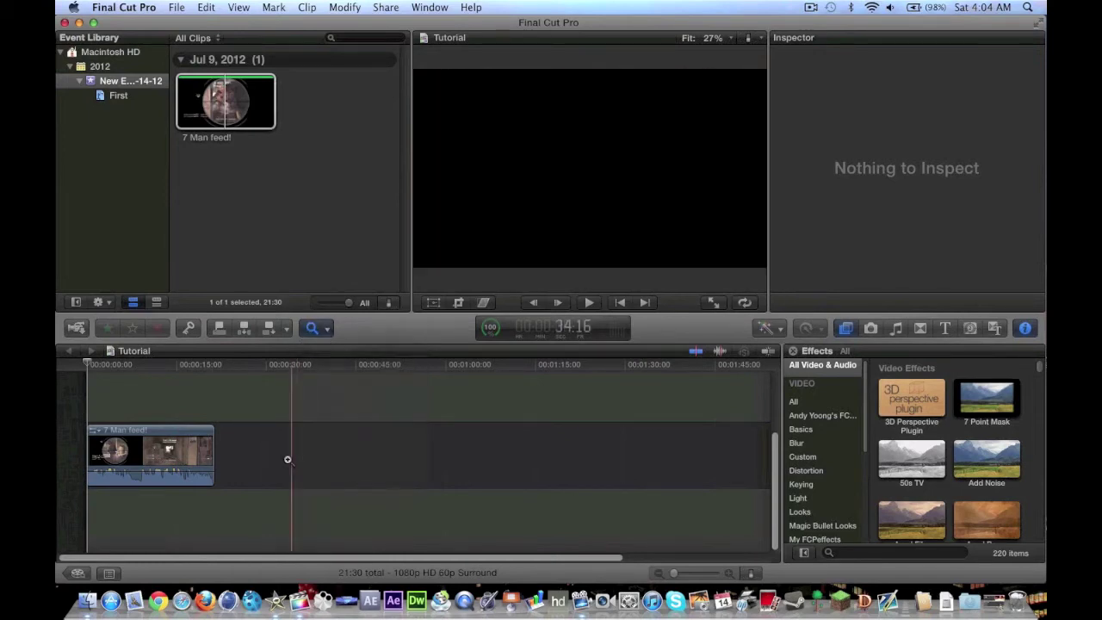
click(288, 457)
click(285, 457)
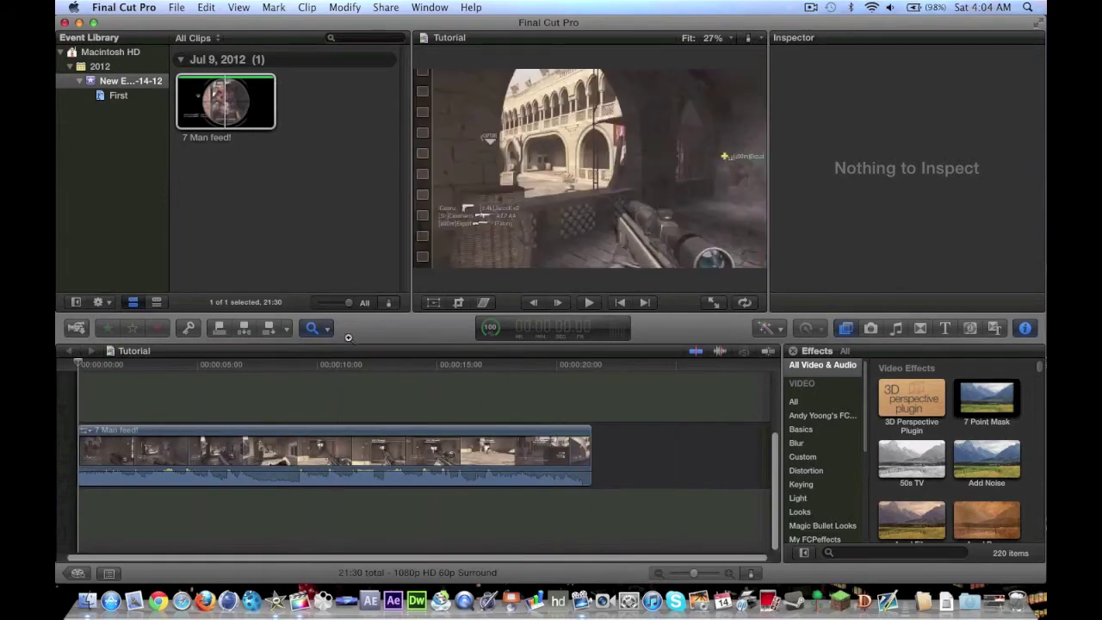
click(315, 329)
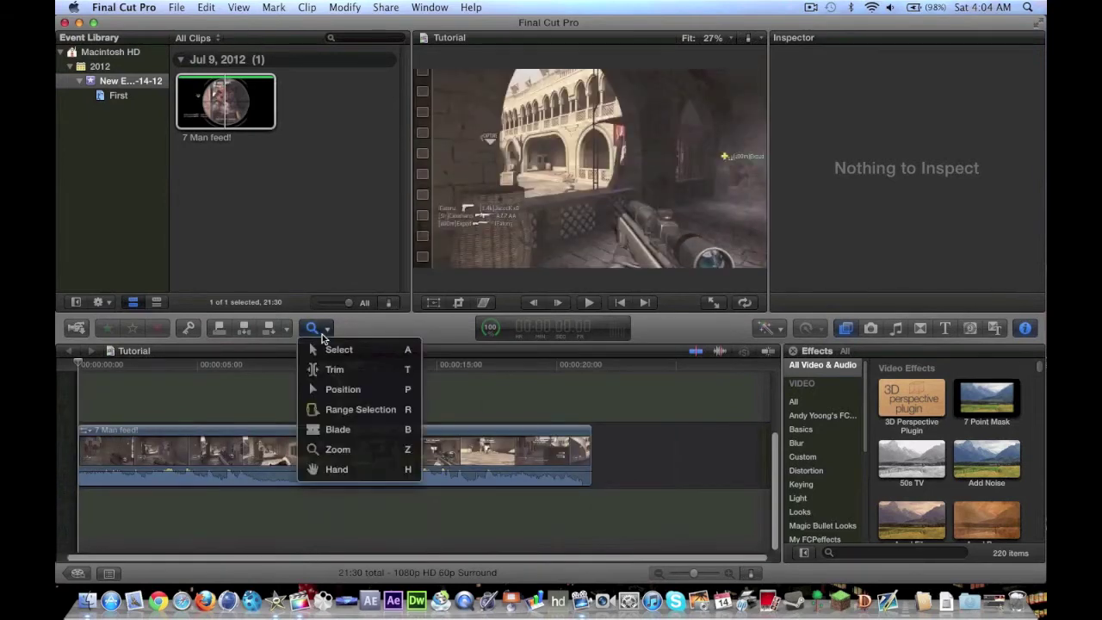
Return to the Select tool, adjust the timeline zoom slider to fit the whole clip, and select it.
click(363, 351)
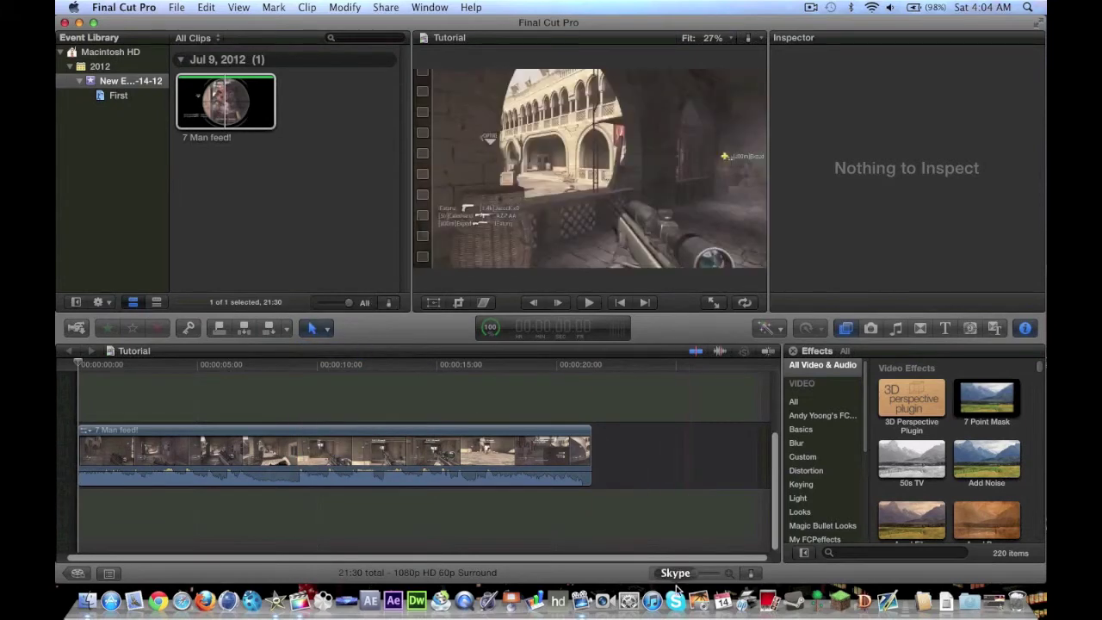
drag(679, 574, 673, 573)
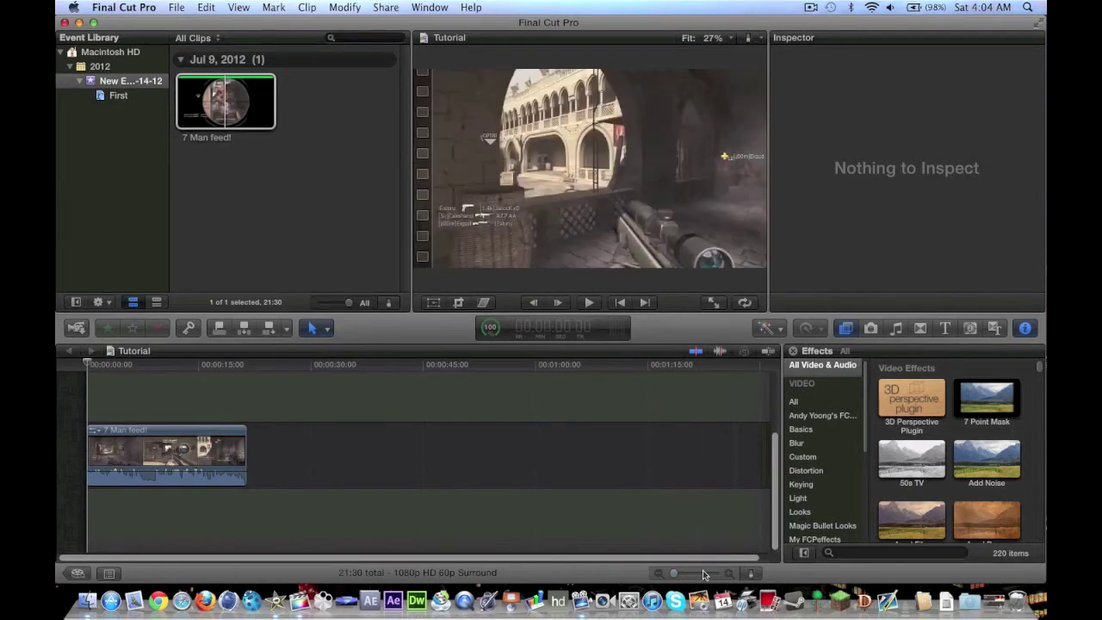
drag(702, 574, 714, 574)
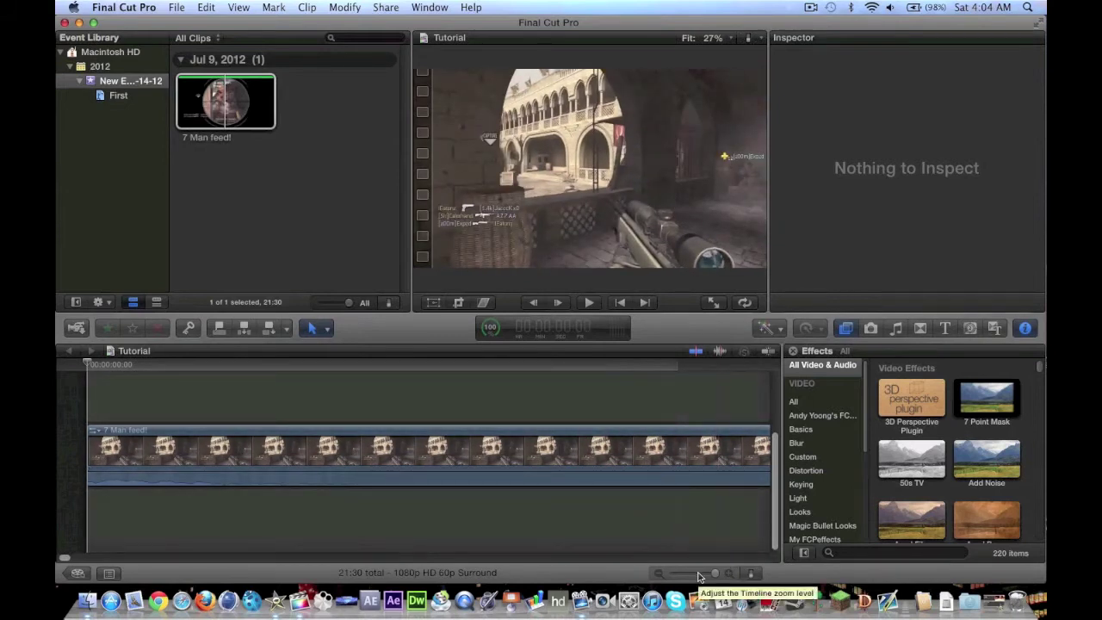
click(699, 573)
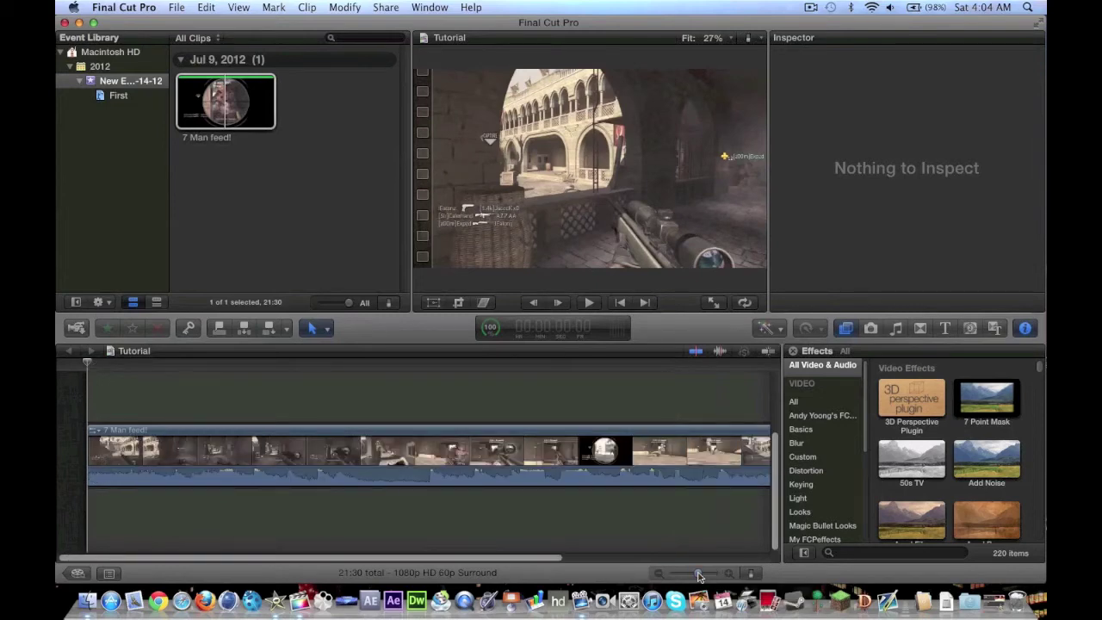
drag(699, 575, 691, 575)
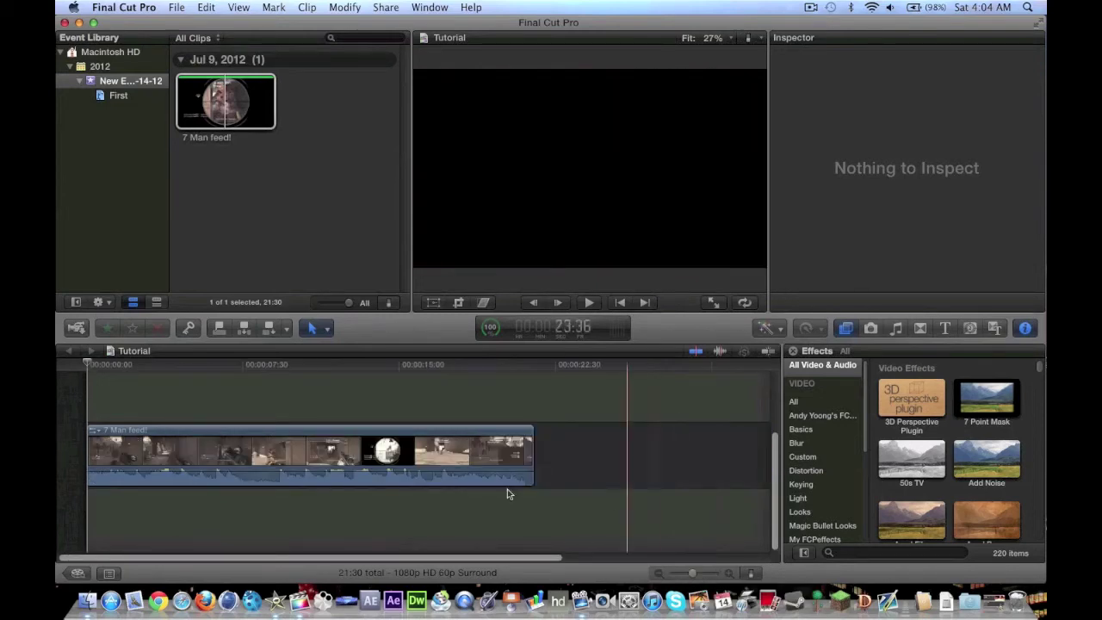
click(201, 448)
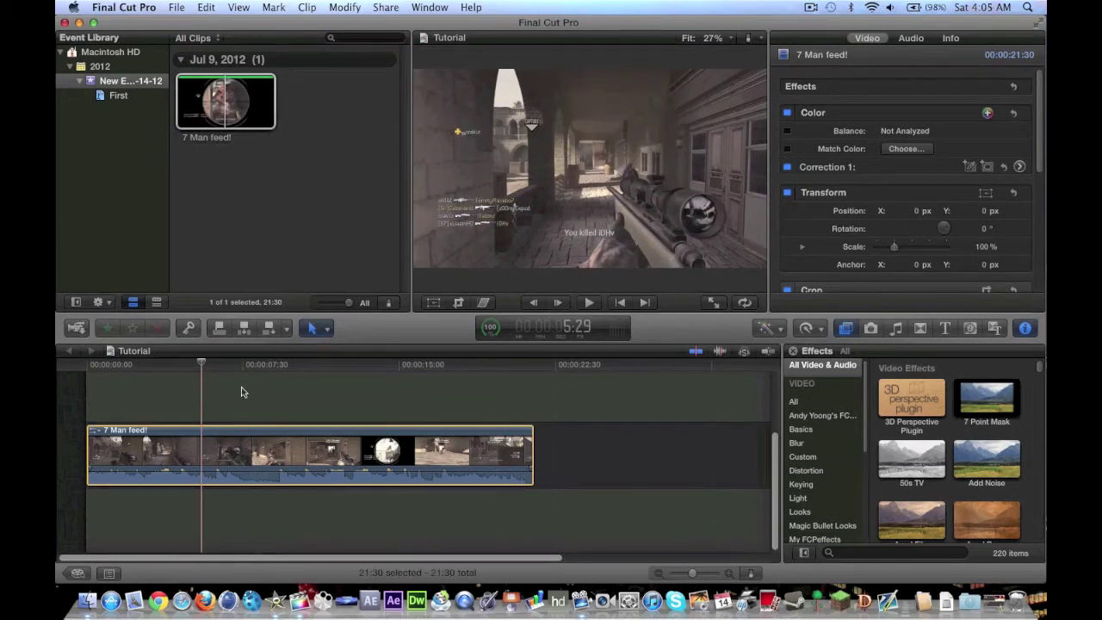
click(891, 7)
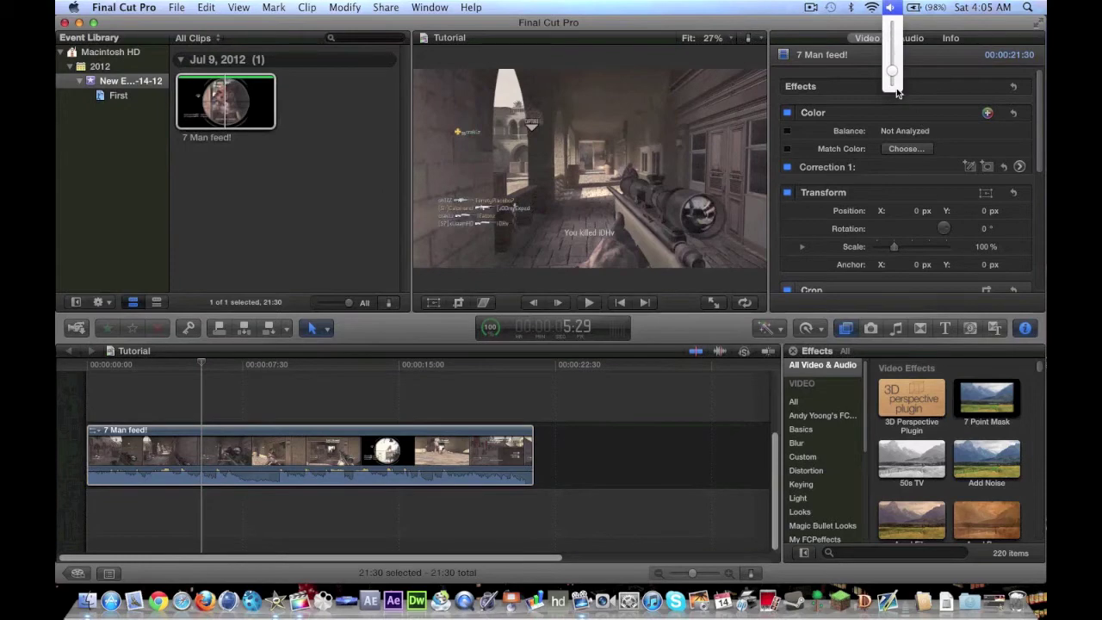
click(257, 452)
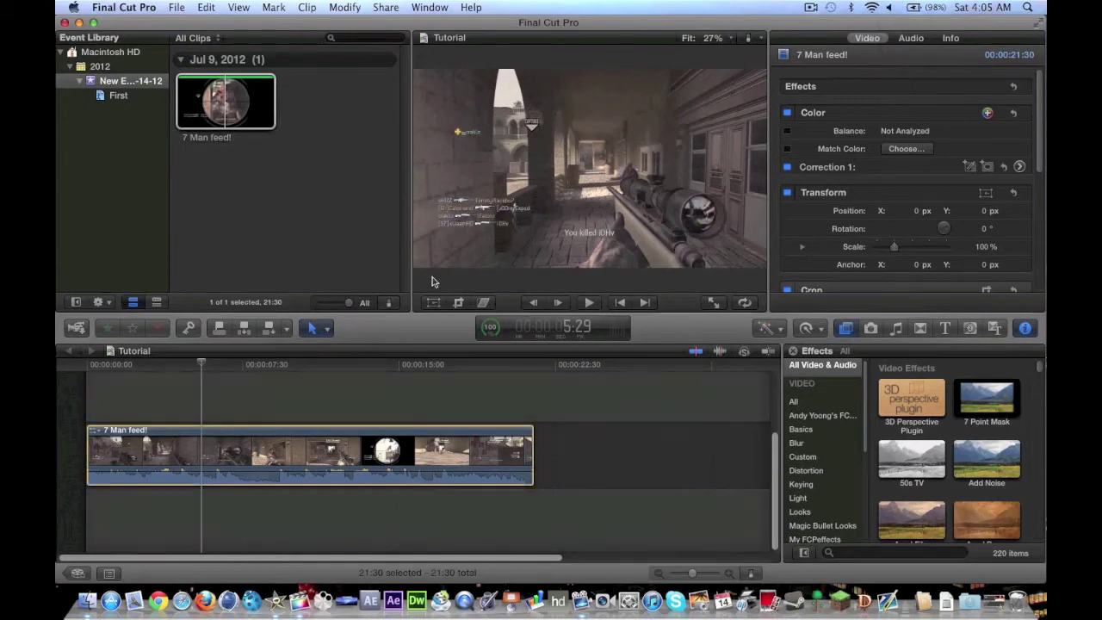
key(space)
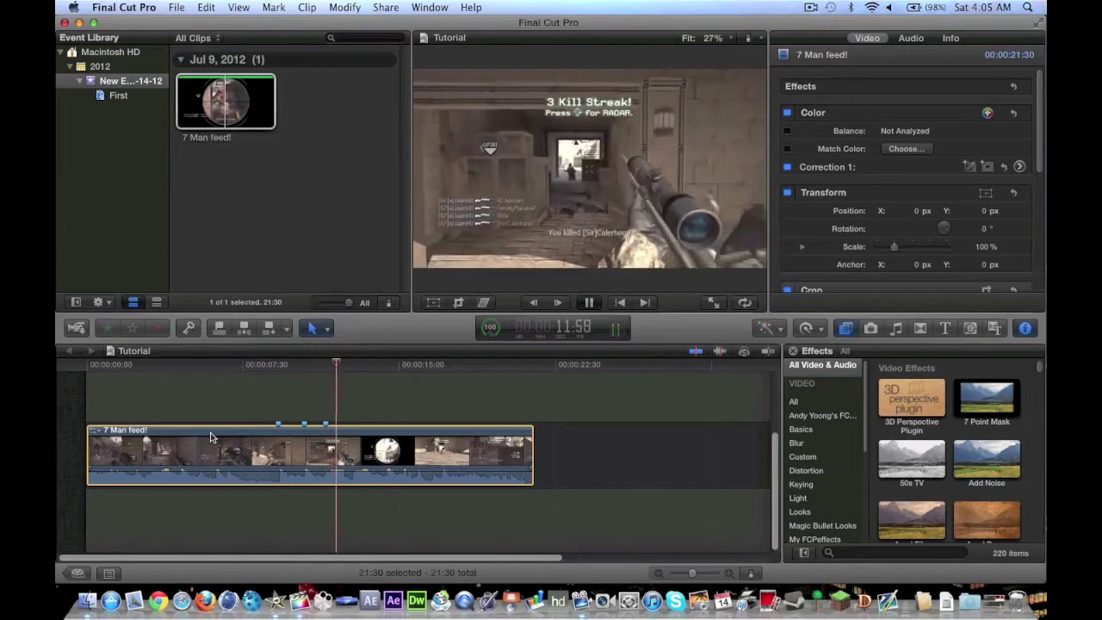
key(space)
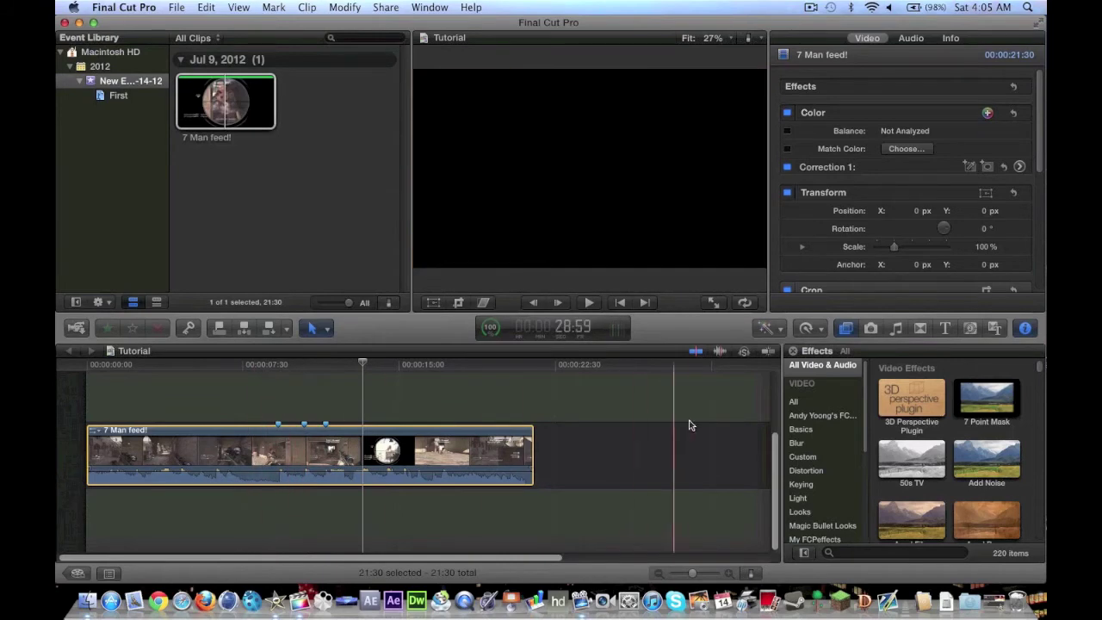
Open the Cuday playlist in Music and Sound and drag '13 Pursuit of Happiness' toward the timeline.
click(896, 328)
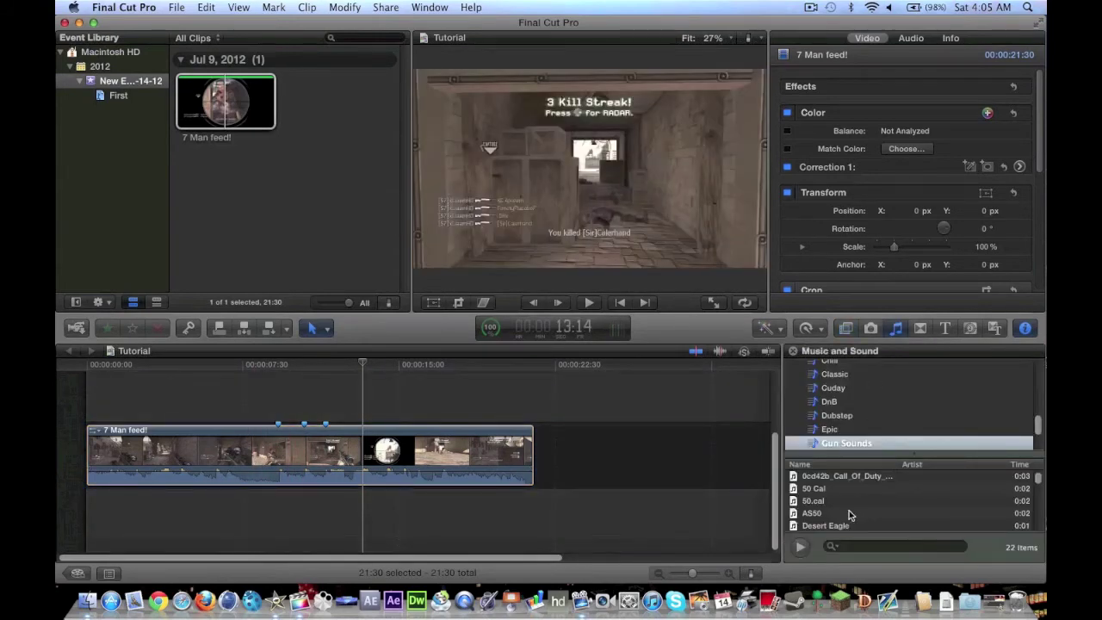
click(842, 389)
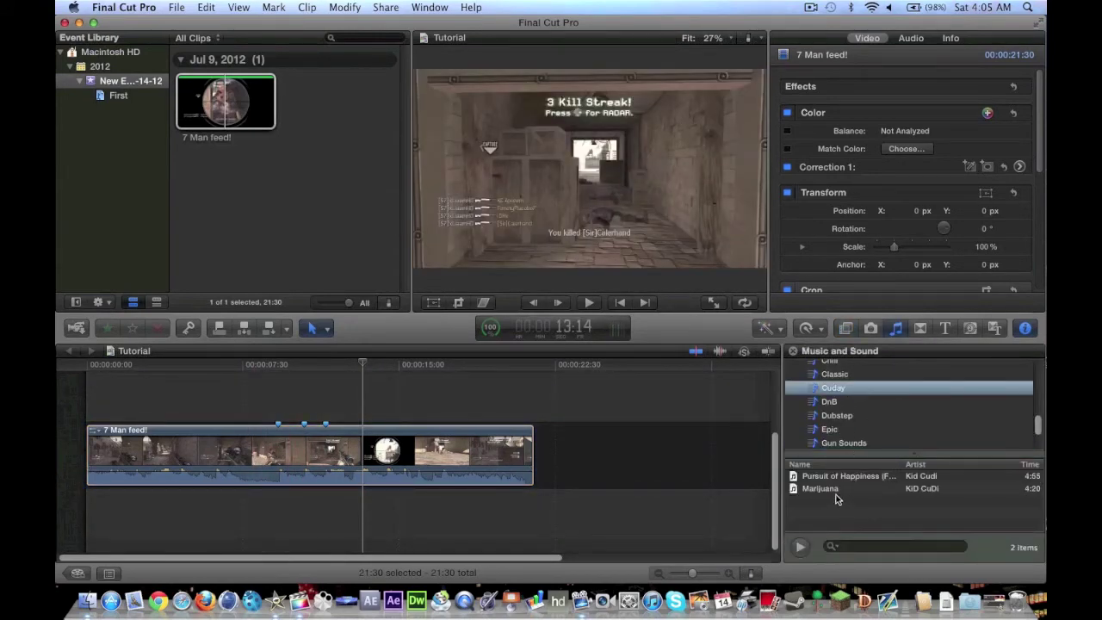
drag(833, 478, 157, 525)
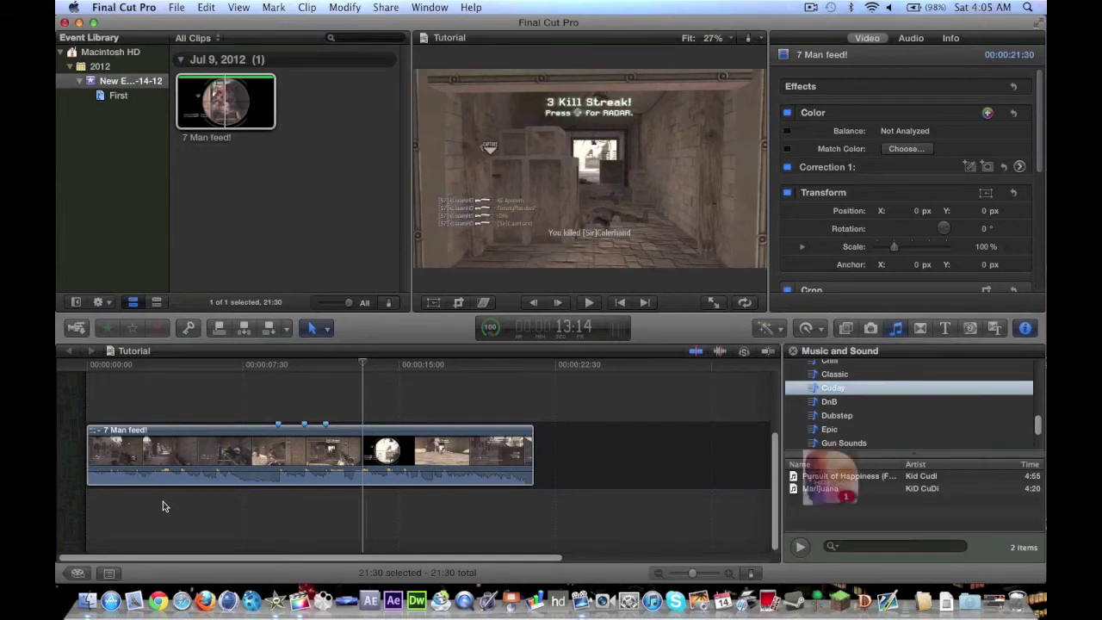
drag(162, 500, 159, 505)
Drop the Pursuit of Happiness song below the gameplay clip and nudge both clips' positions.
drag(377, 537, 194, 504)
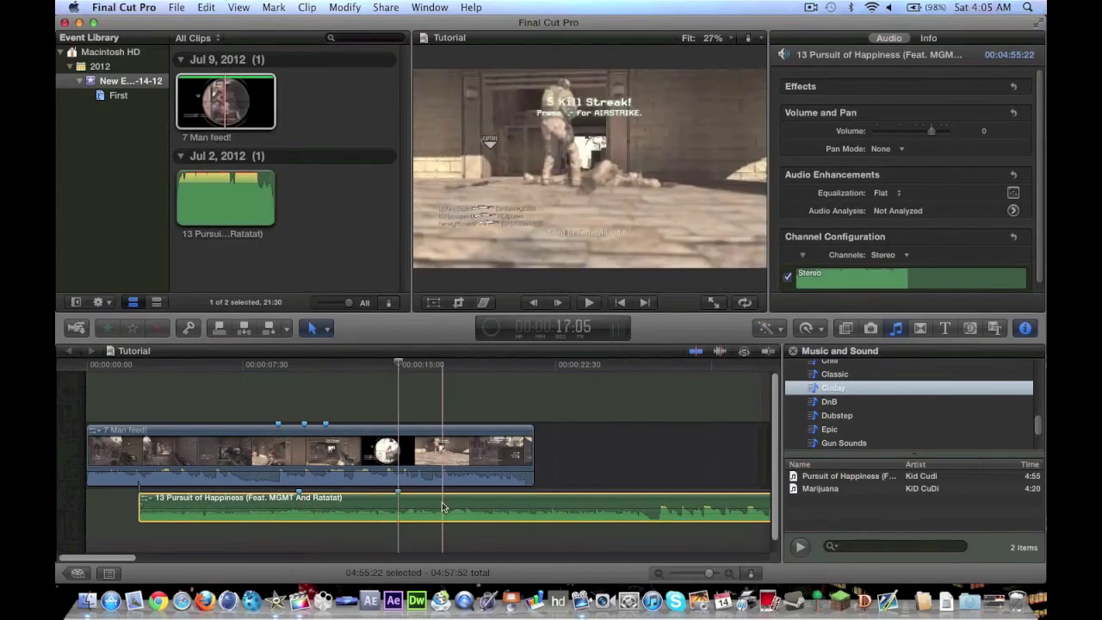
mouse_move(230, 465)
mouse_down()
mouse_move(277, 467)
mouse_move(224, 459)
mouse_up()
mouse_move(232, 509)
mouse_down()
mouse_move(202, 500)
mouse_move(212, 502)
mouse_up()
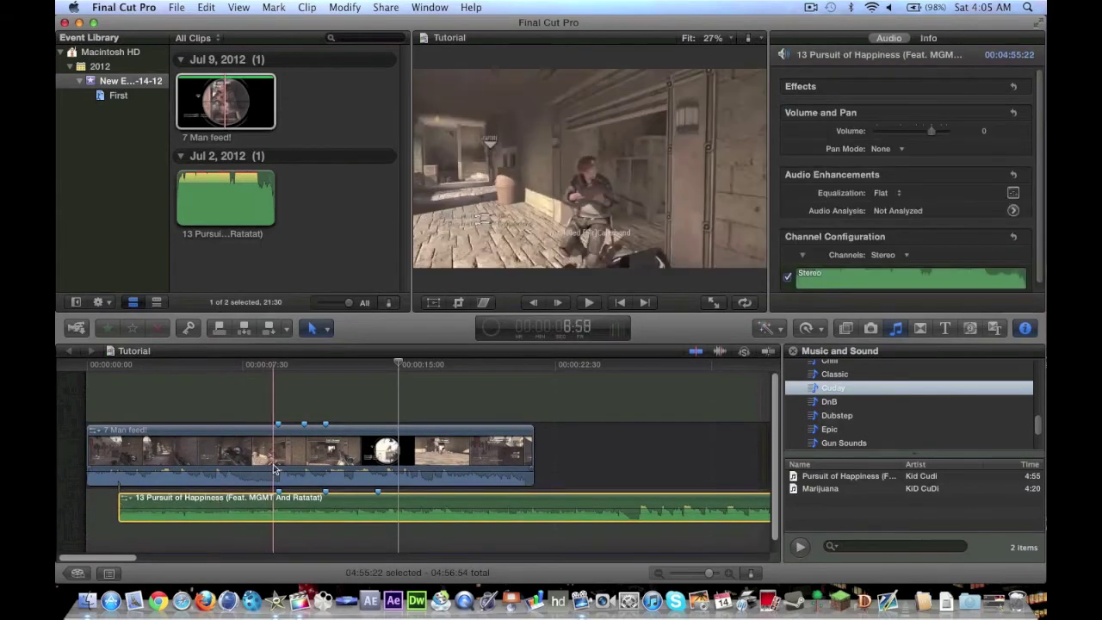
Blade the gameplay clip at the playhead, then marquee-select and delete all clips.
key(super+b)
drag(292, 466, 278, 462)
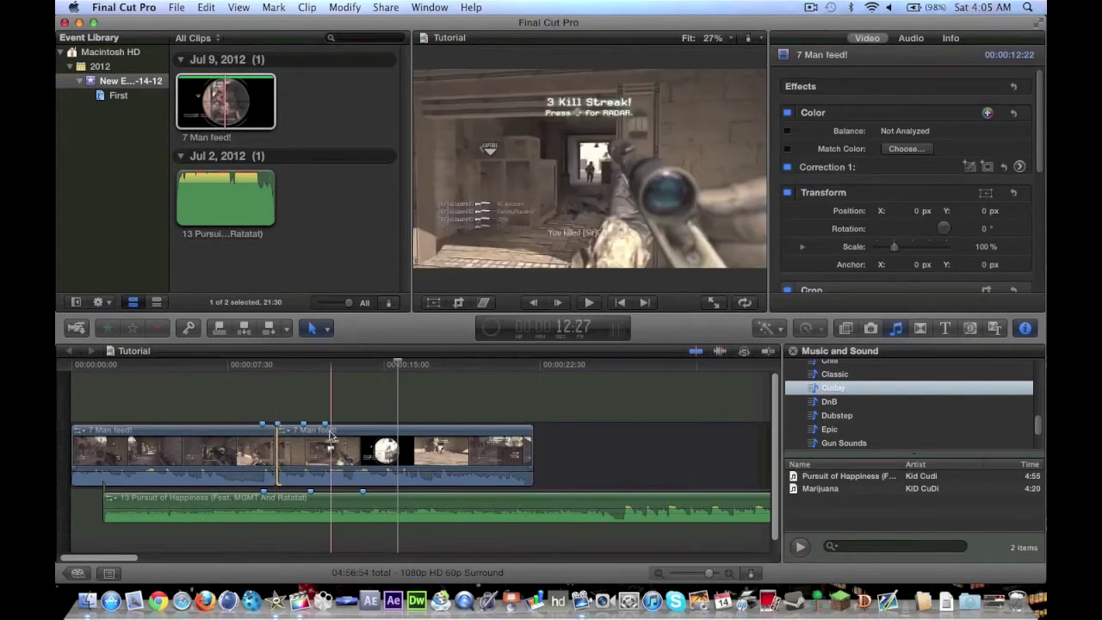
drag(587, 463, 207, 552)
key(Delete)
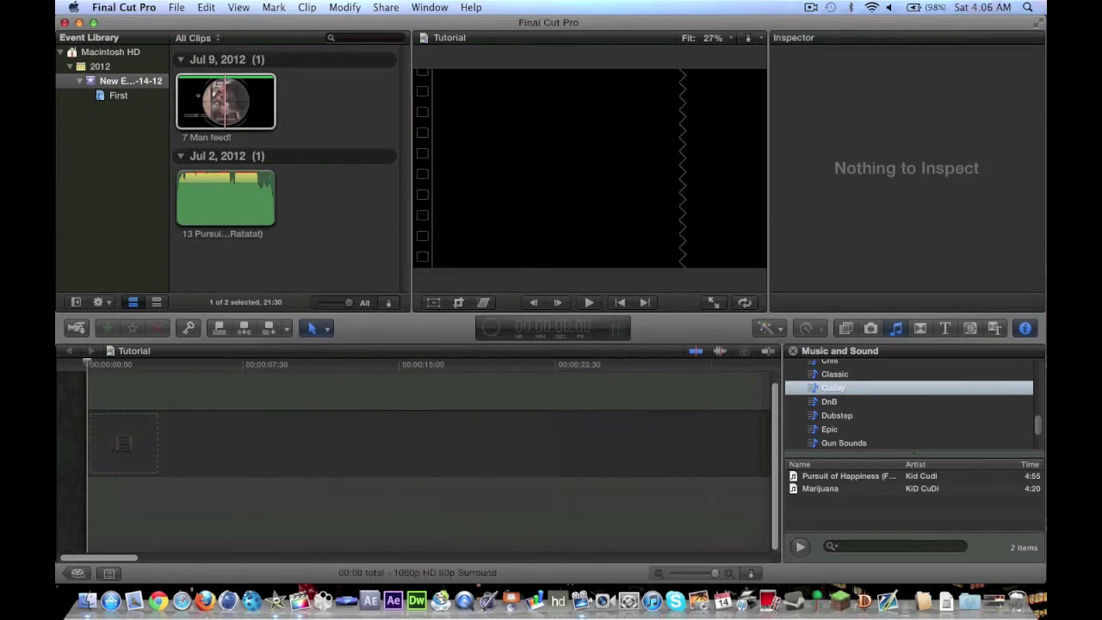
Skim the effects categories, then switch to the Photos browser showing its 32 pictures.
click(837, 331)
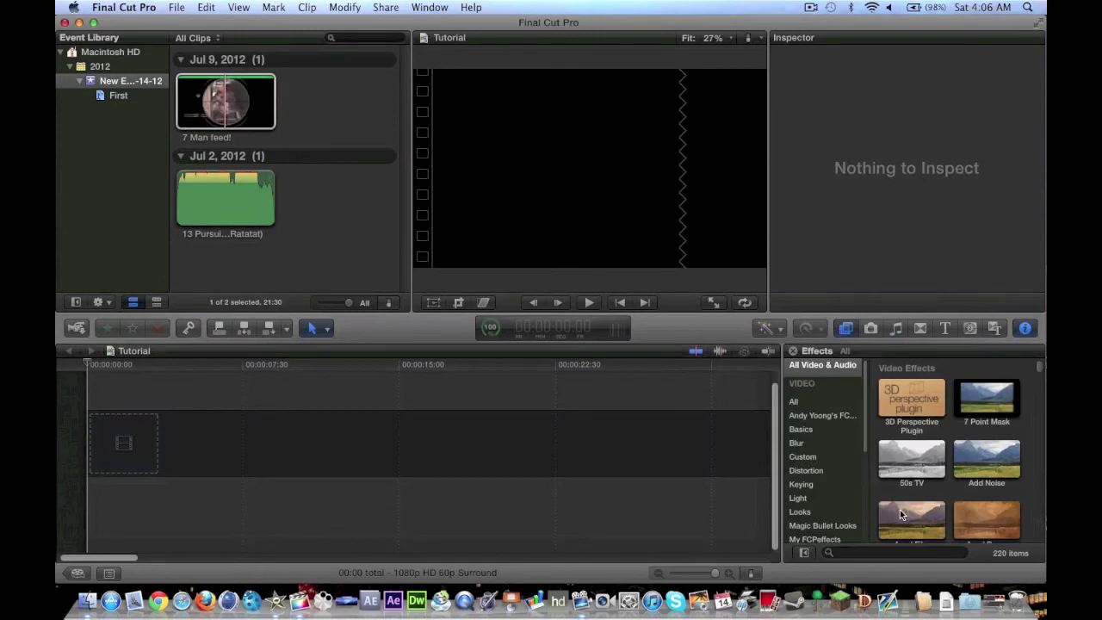
scroll(842, 412, down, 2)
scroll(842, 413, down, 5)
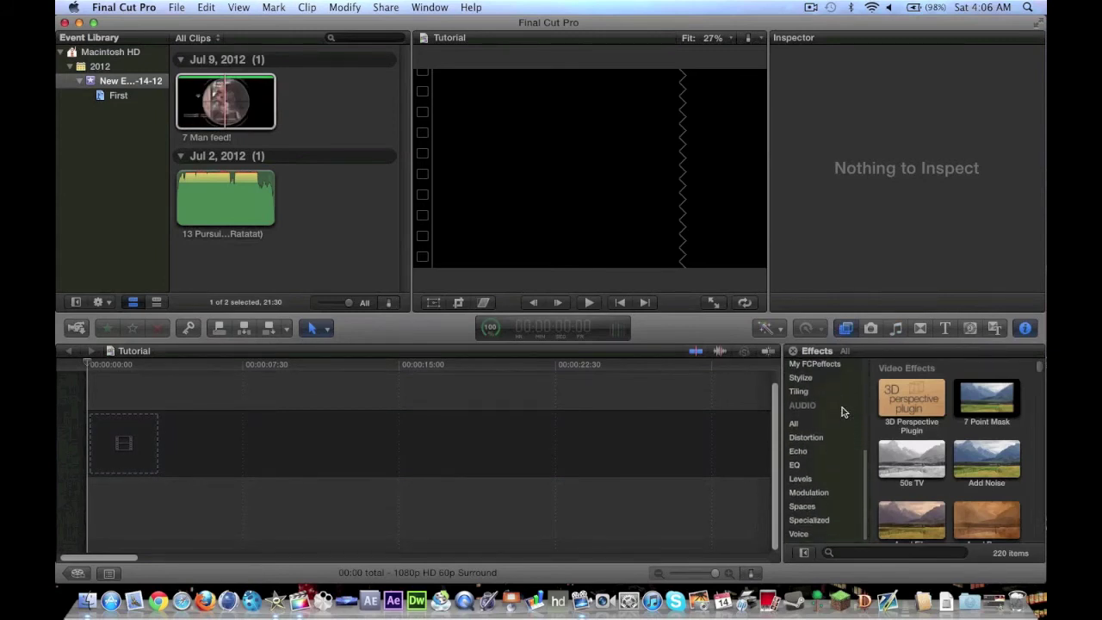
scroll(842, 410, up, 10)
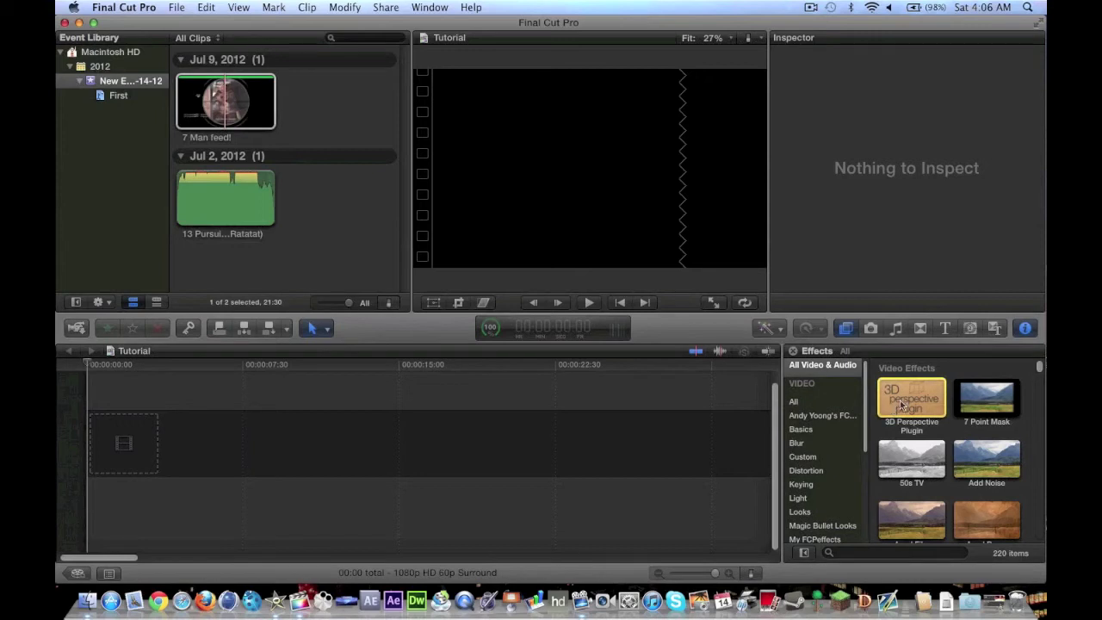
click(870, 329)
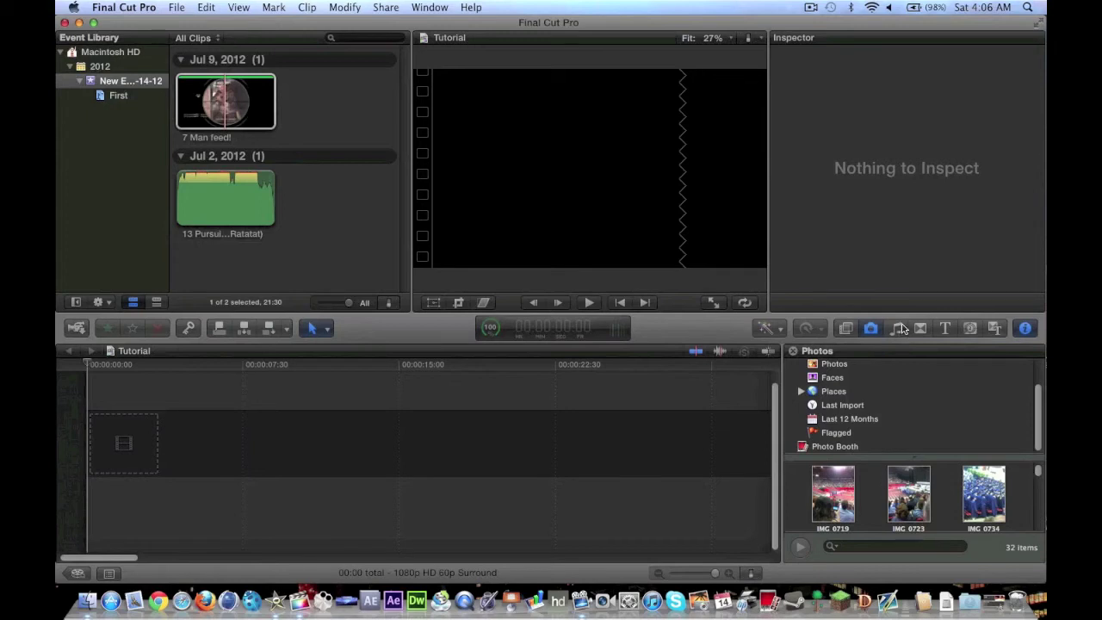
Browse the Classic and Chill playlists, then list the Serj Tankian playlist's 8 tracks.
click(900, 328)
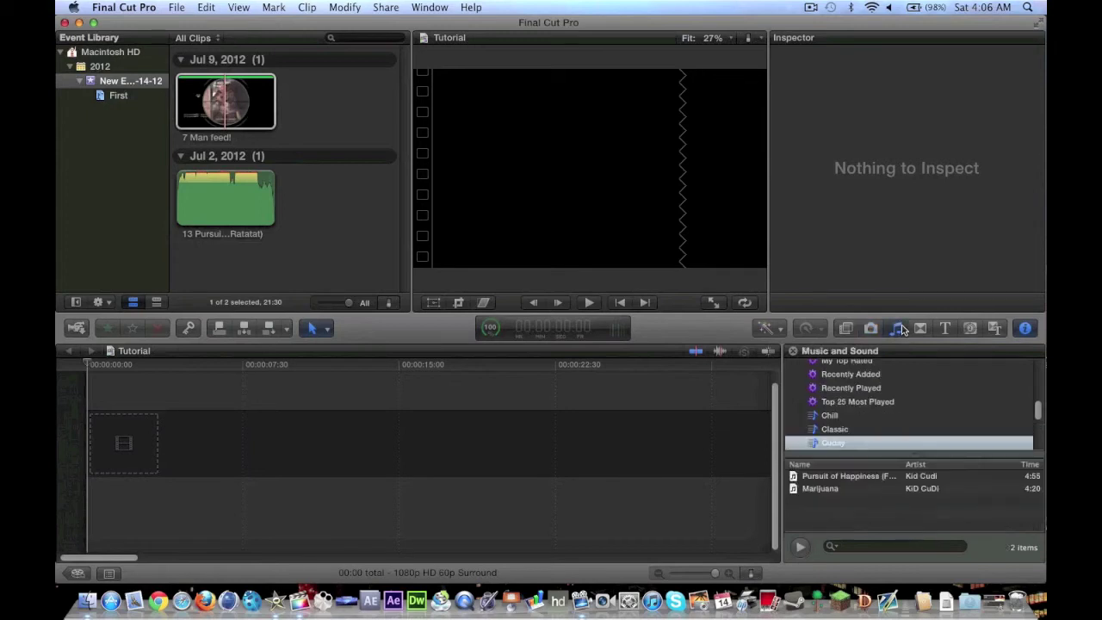
click(845, 427)
click(848, 418)
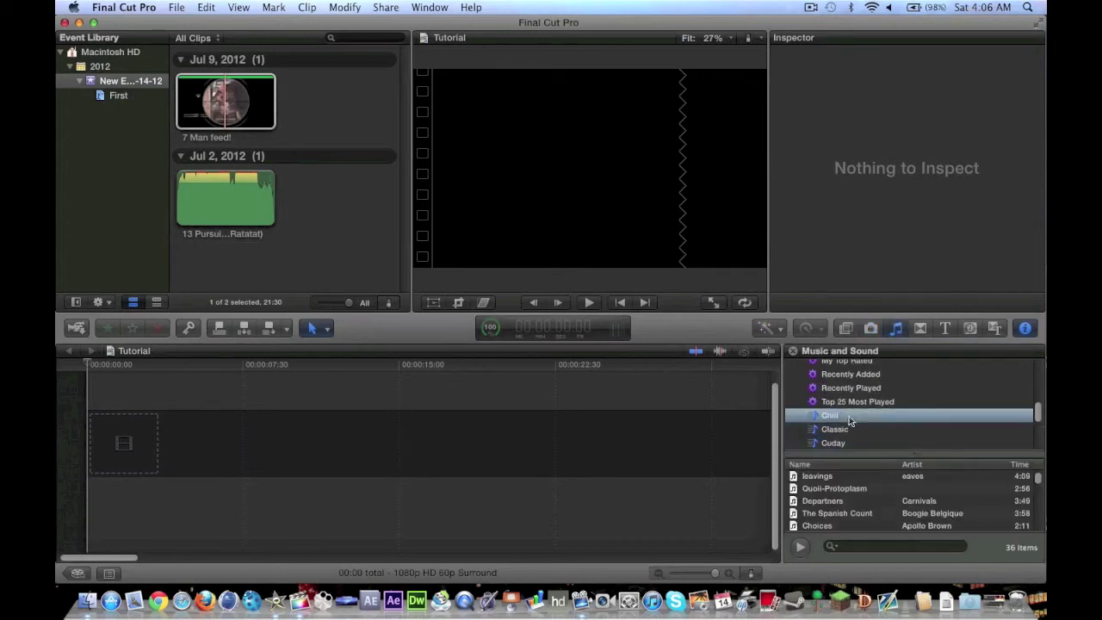
scroll(857, 485, down, 1)
scroll(858, 438, down, 5)
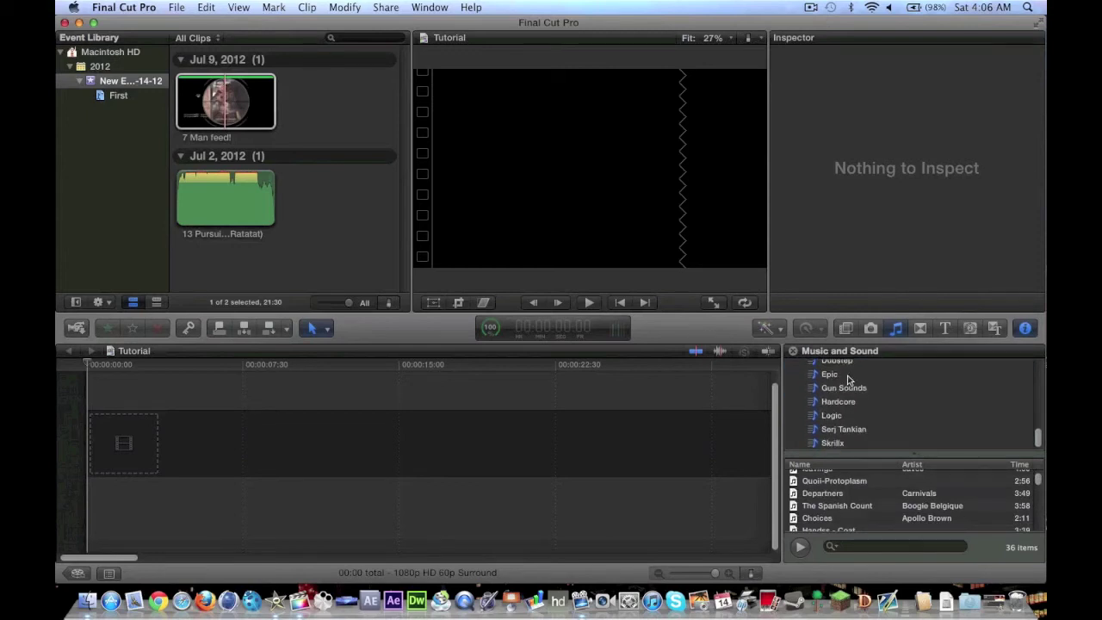
click(843, 428)
scroll(822, 500, down, 3)
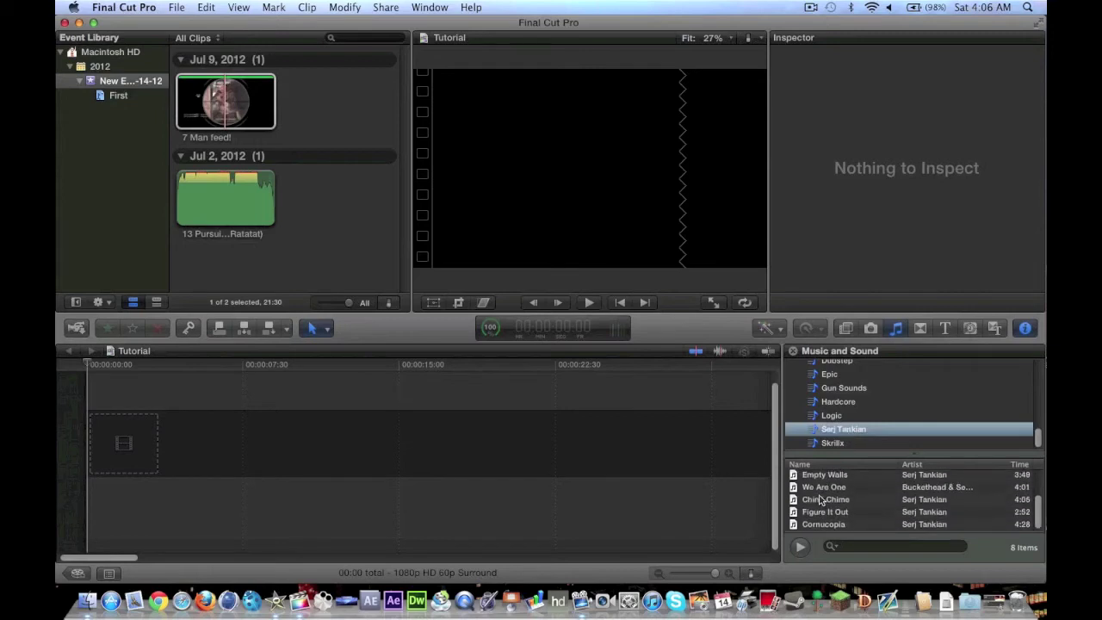
Scroll through the transition thumbnails, then switch to the Titles browser.
click(921, 327)
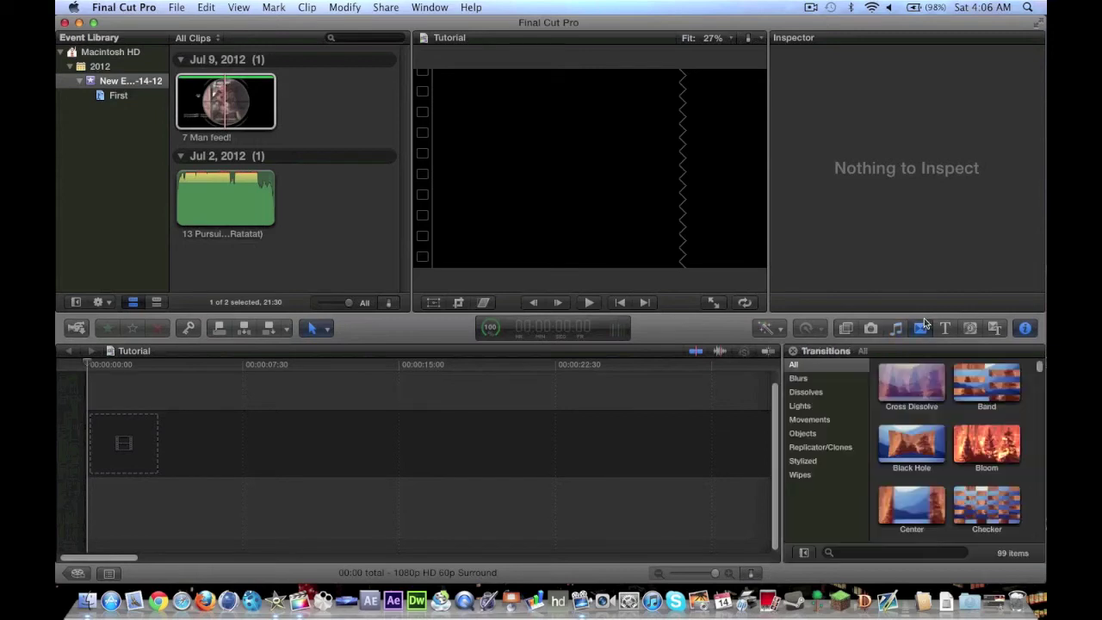
scroll(913, 428, down, 10)
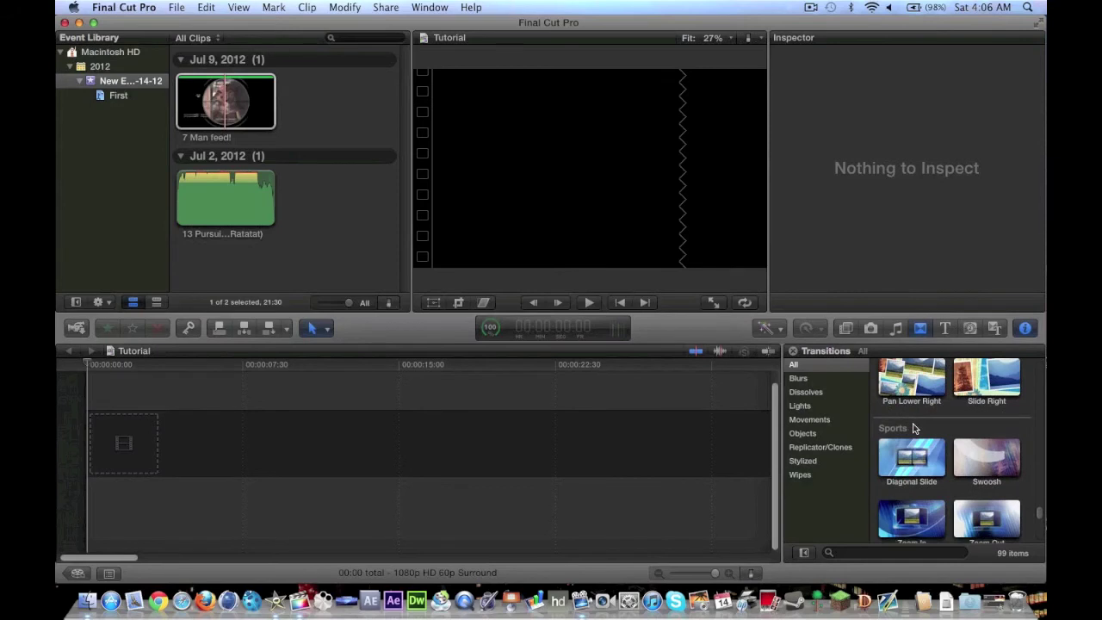
scroll(914, 427, down, 5)
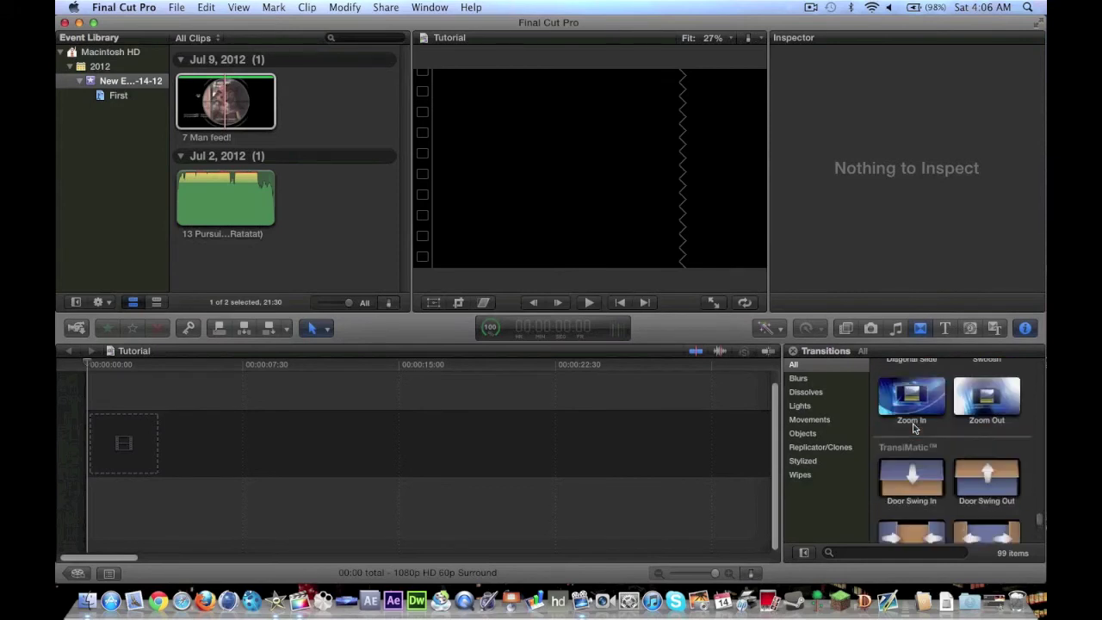
scroll(914, 427, down, 3)
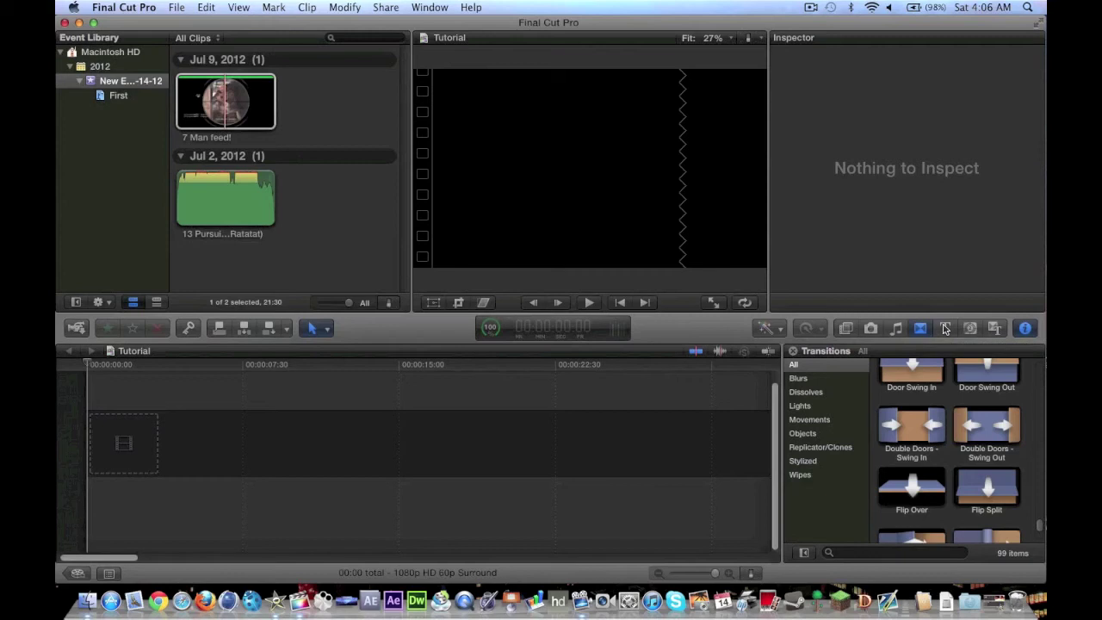
click(945, 329)
Preview the Counting, Basic Vertical Right 2 and Diagonal Down 3 generators.
click(973, 331)
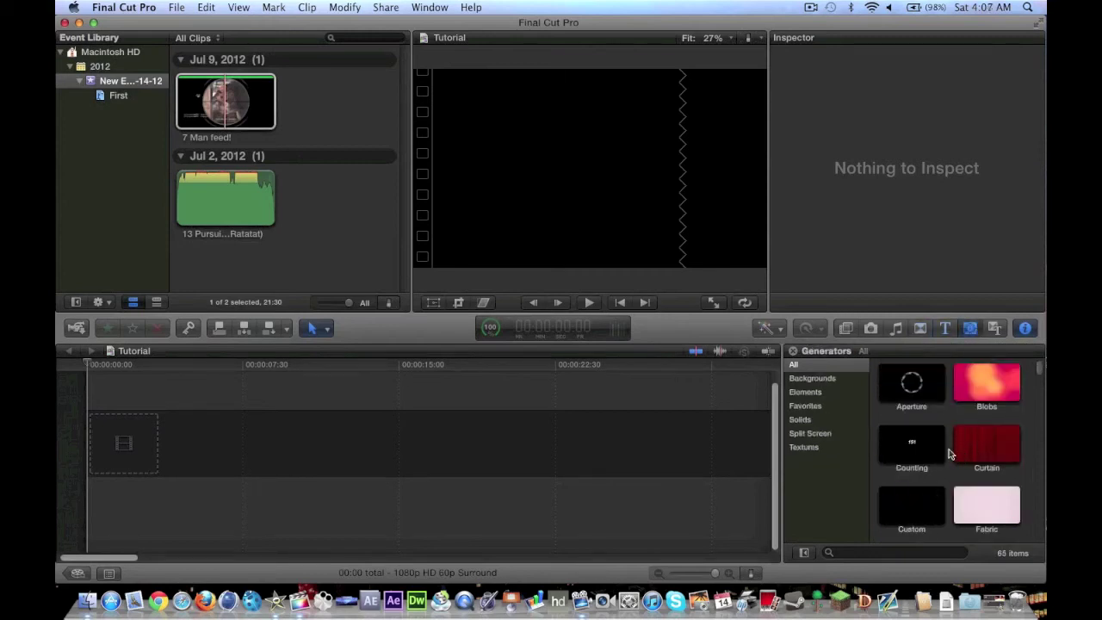
click(899, 446)
scroll(909, 448, down, 4)
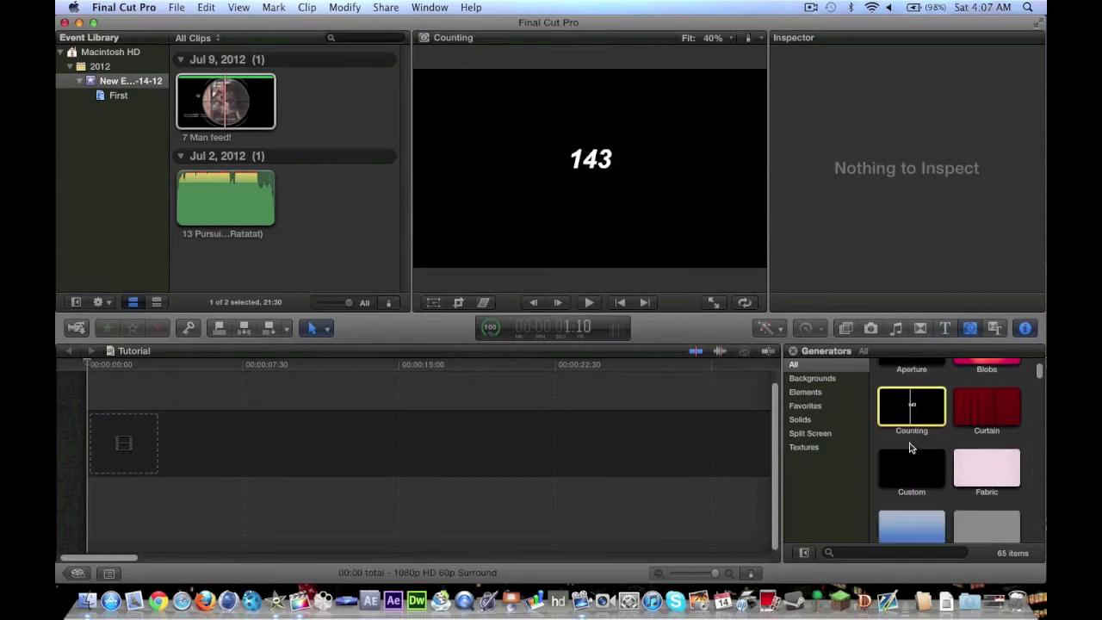
scroll(908, 447, down, 15)
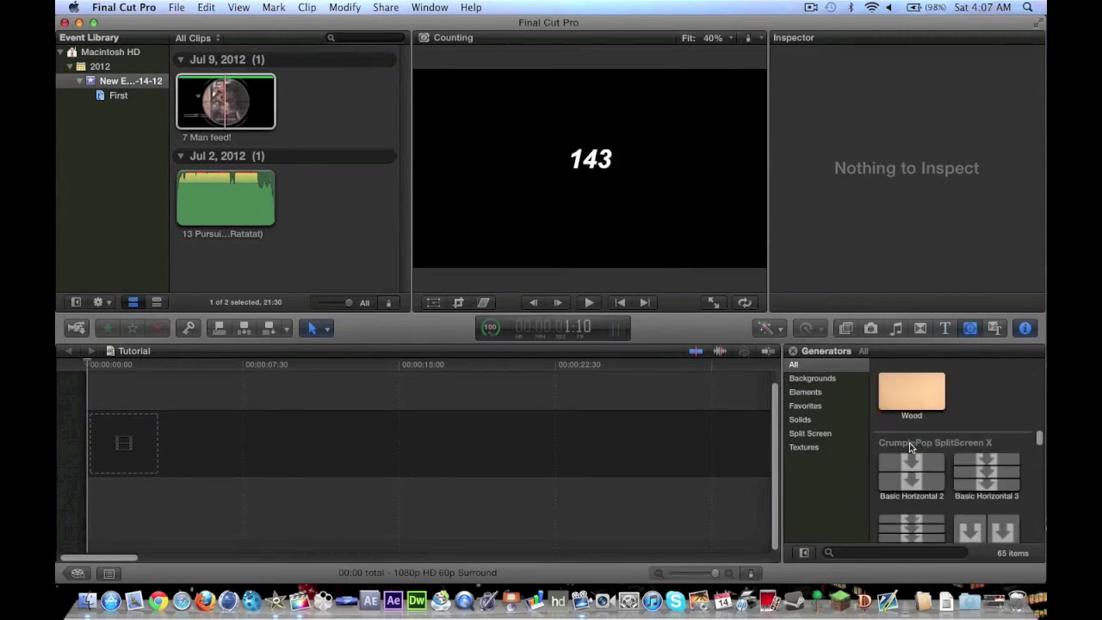
scroll(910, 447, down, 1)
click(987, 447)
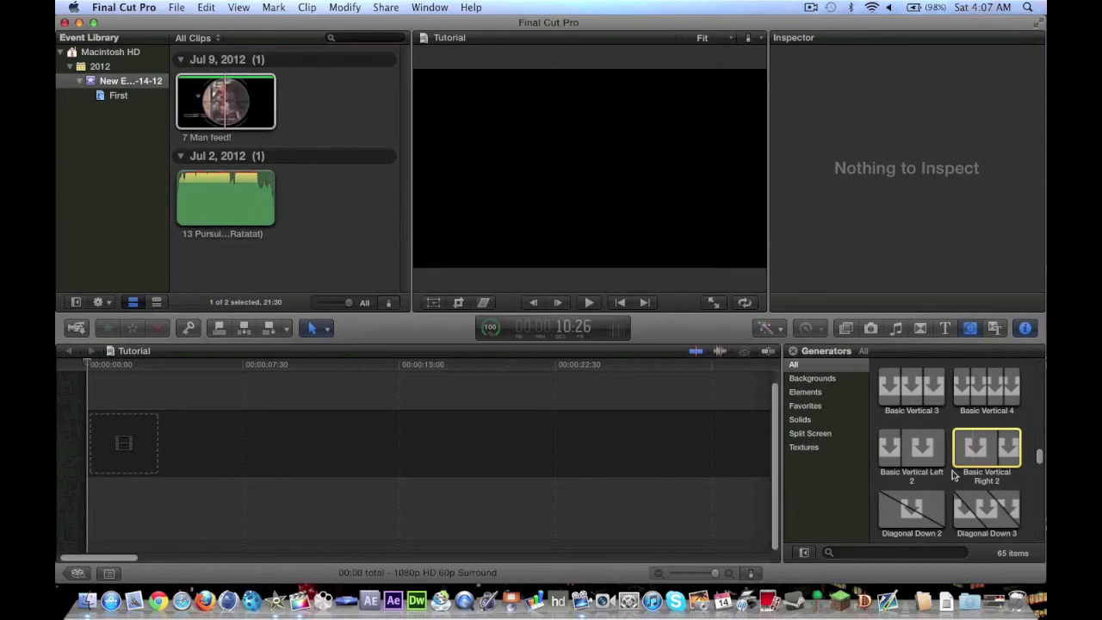
click(994, 505)
scroll(994, 505, down, 5)
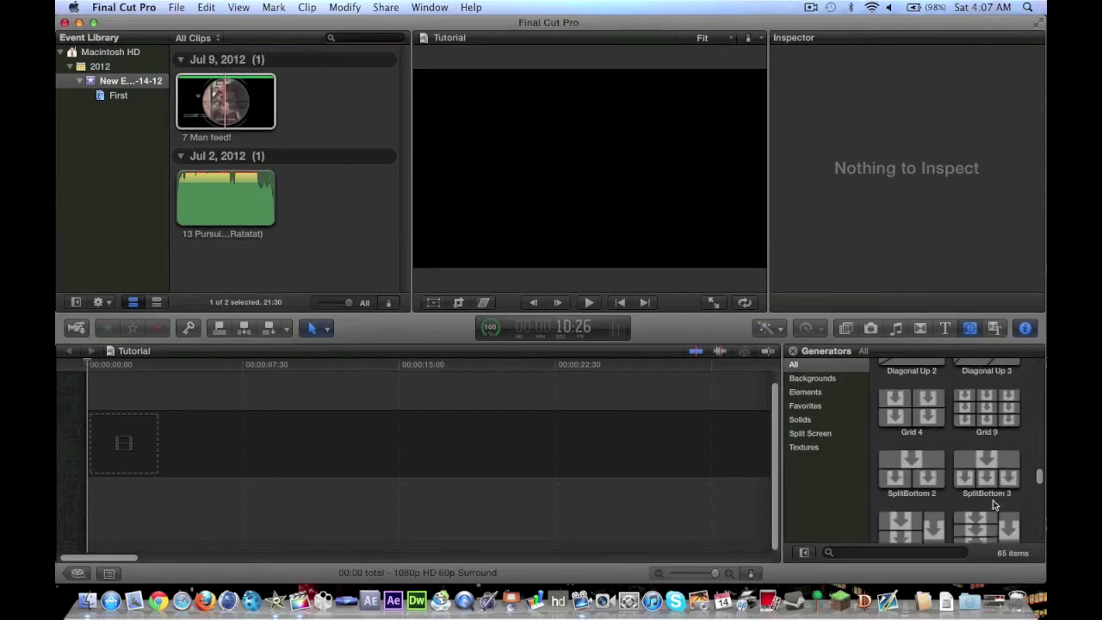
scroll(990, 503, down, 5)
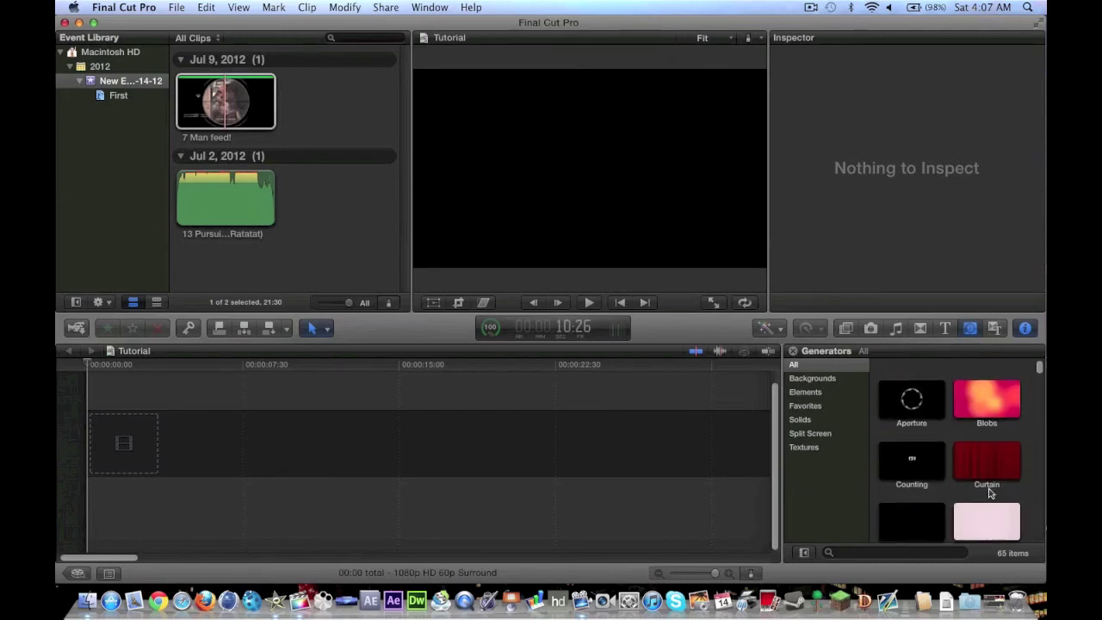
Show the Scrapbook theme's items in Themes, then switch to the video effects browser.
click(994, 327)
scroll(886, 428, down, 2)
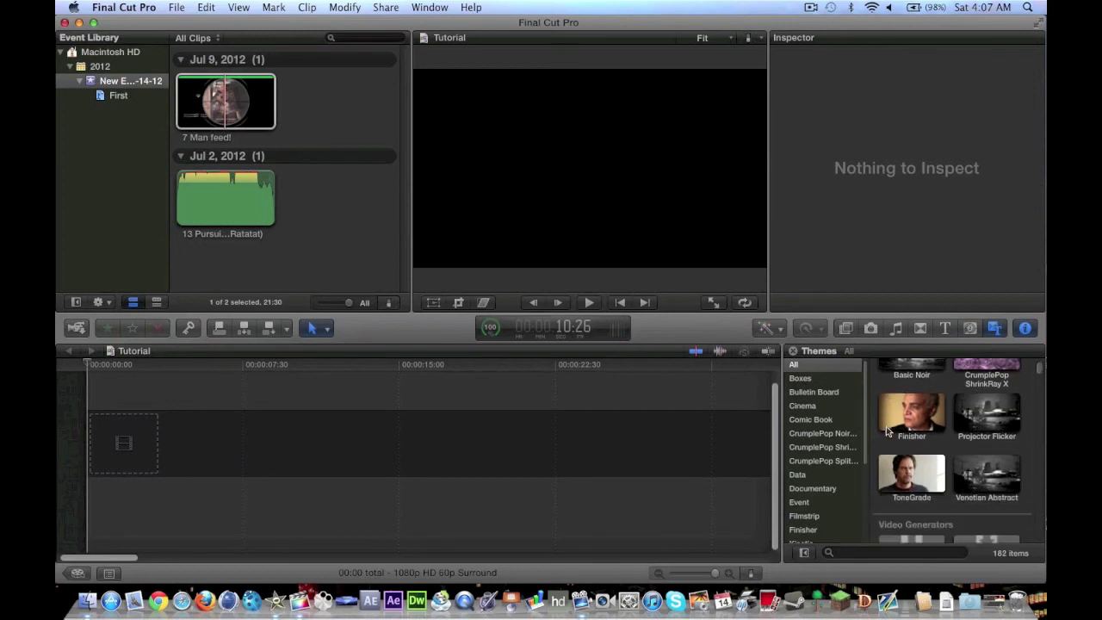
scroll(817, 534, down, 5)
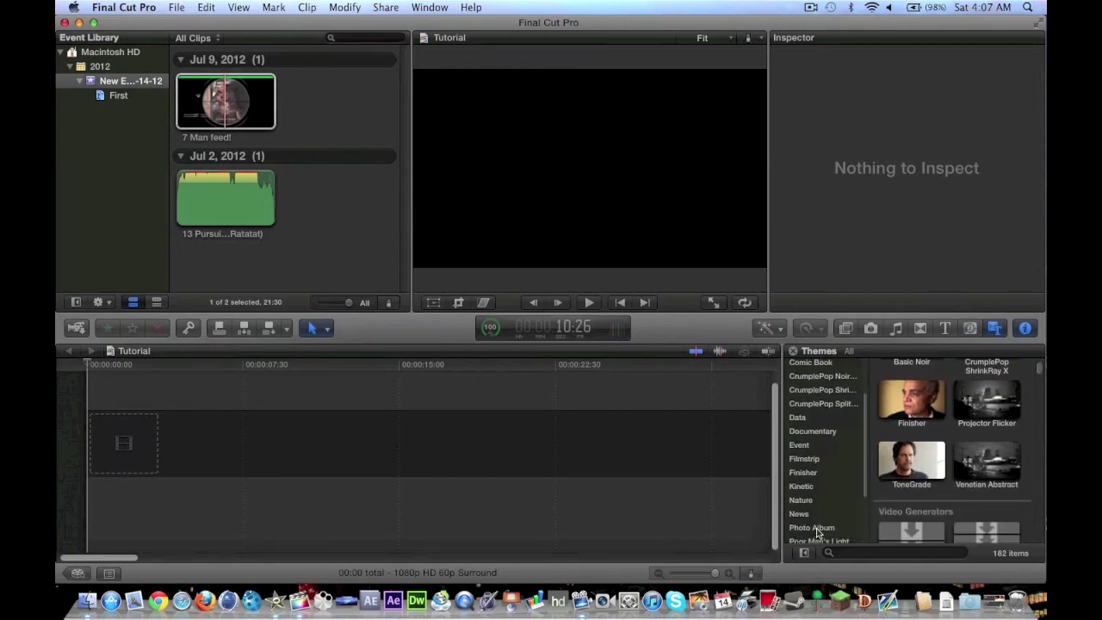
click(818, 511)
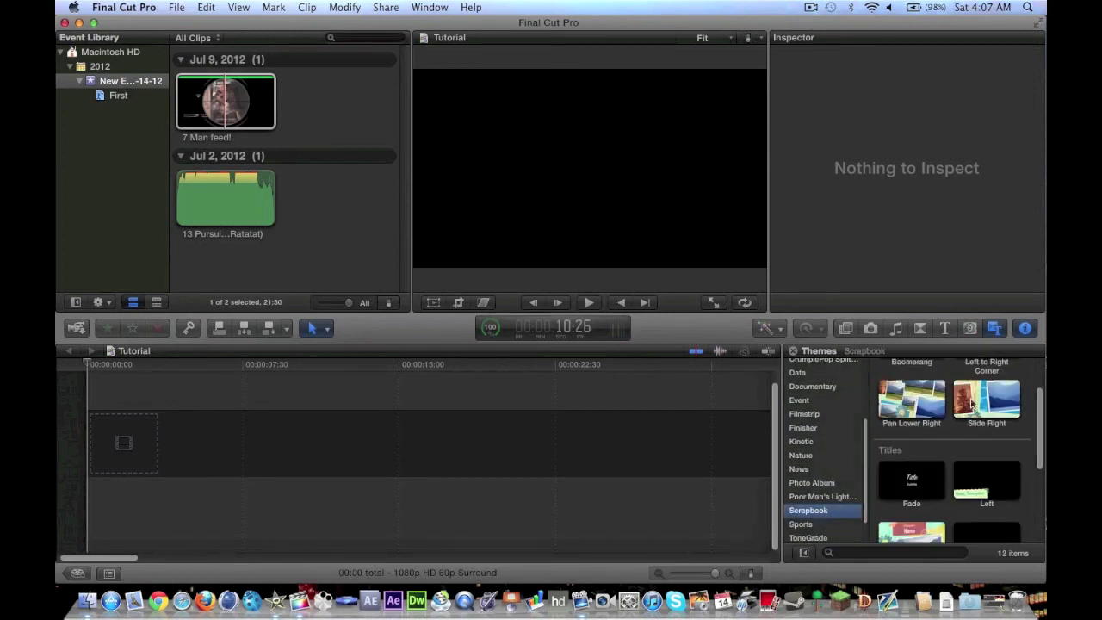
scroll(972, 410, up, 5)
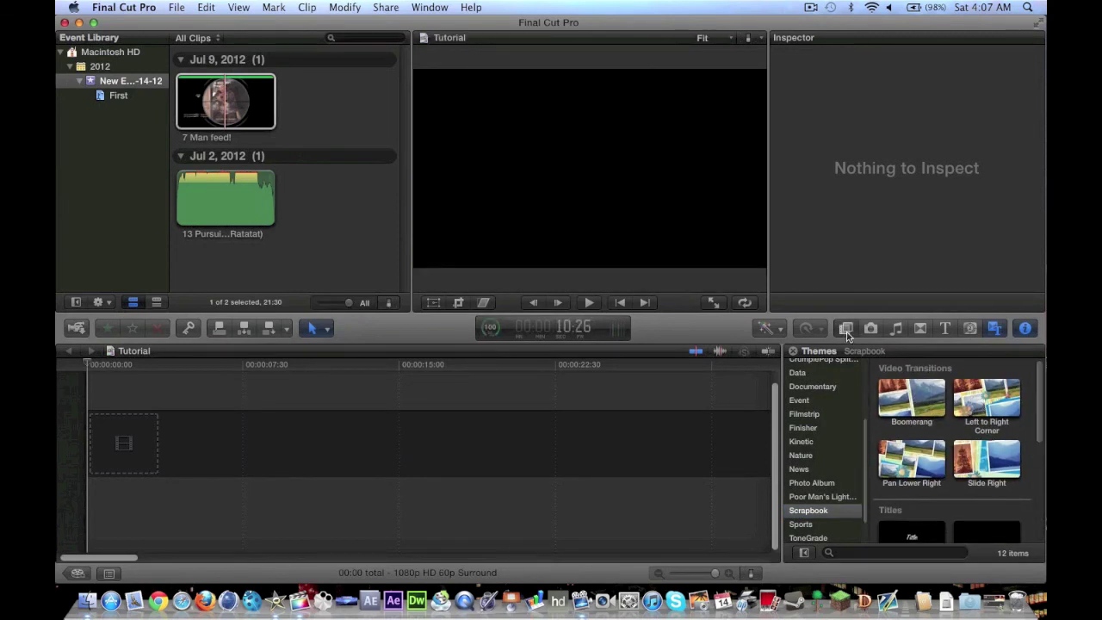
click(845, 329)
Add the 7 Man feed! clip from the event to the start of the Tutorial timeline.
click(508, 435)
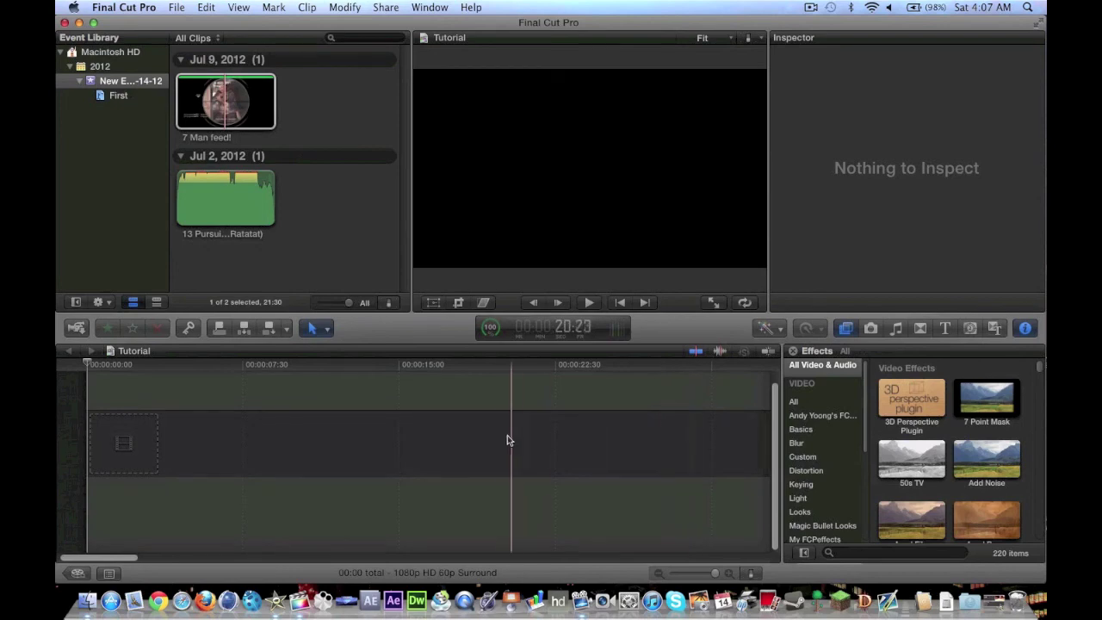
click(327, 307)
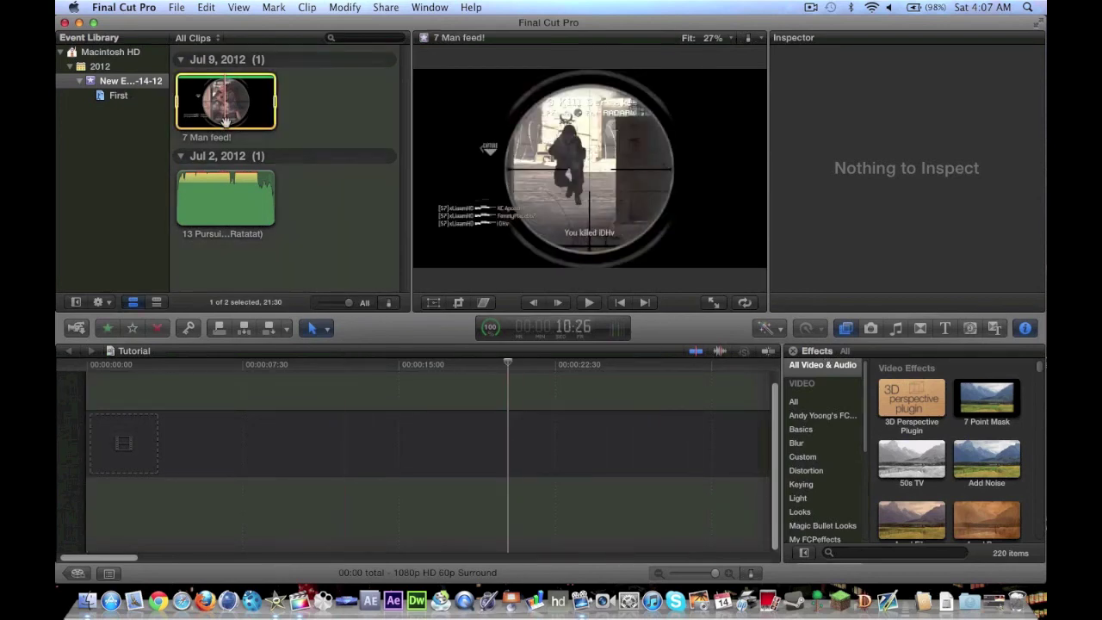
drag(231, 348, 211, 421)
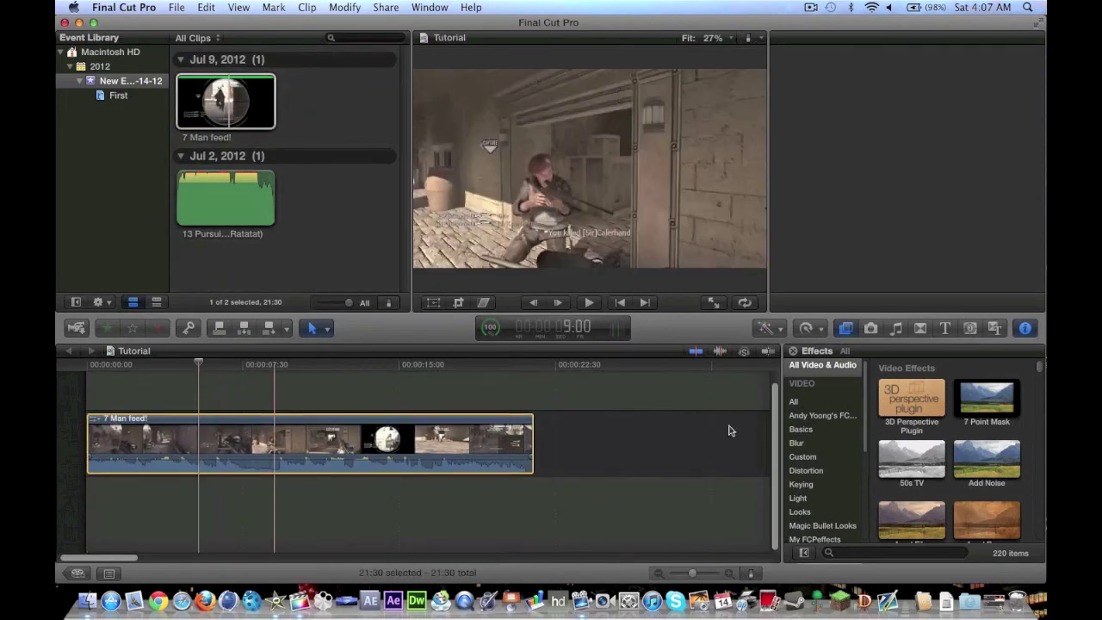
Inspect the Retime and Enhancements menus, closing both without applying any change.
click(822, 335)
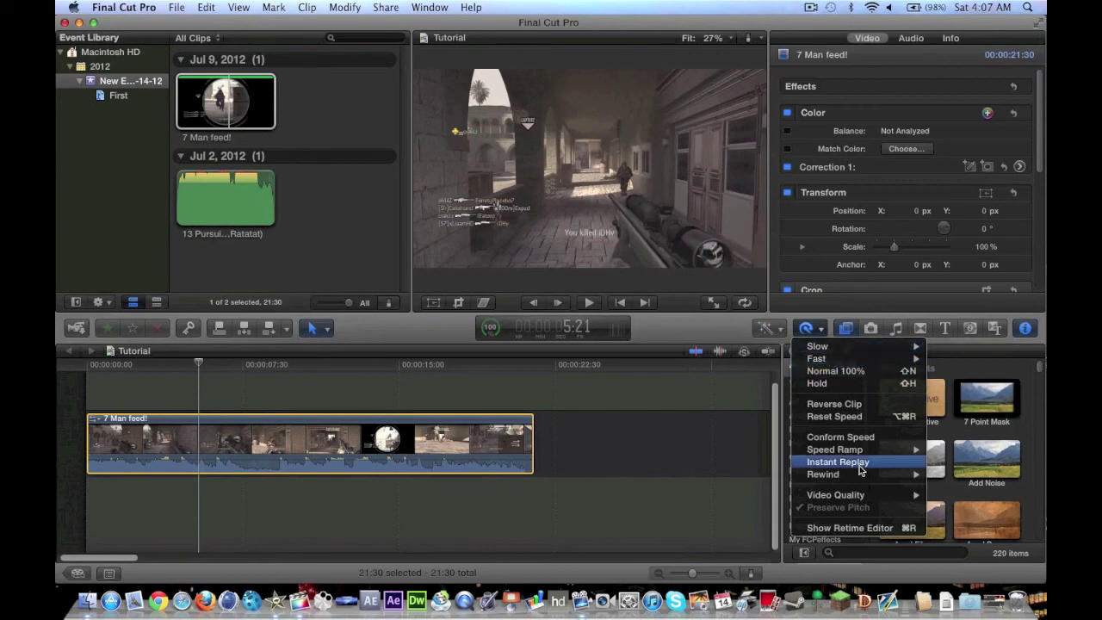
mouse_move(857, 496)
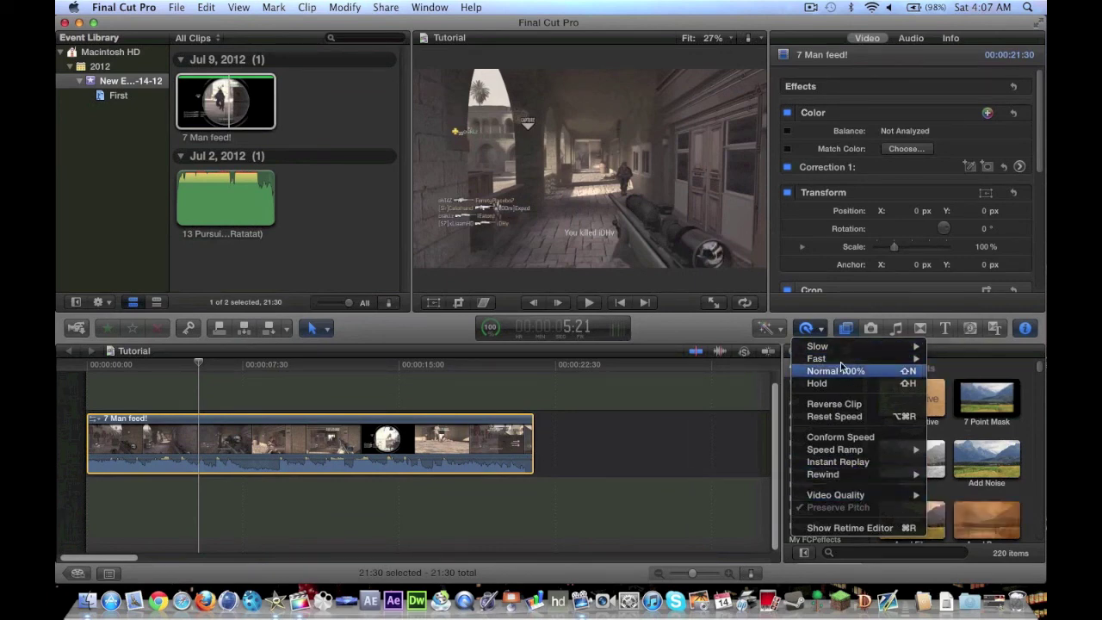
mouse_move(849, 352)
click(707, 330)
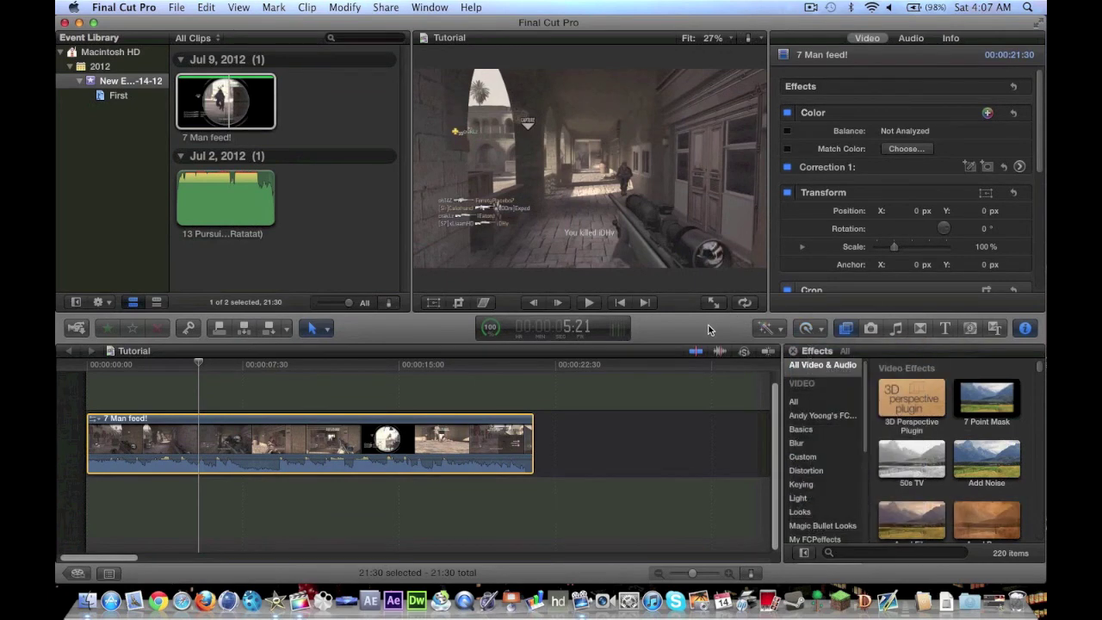
click(764, 327)
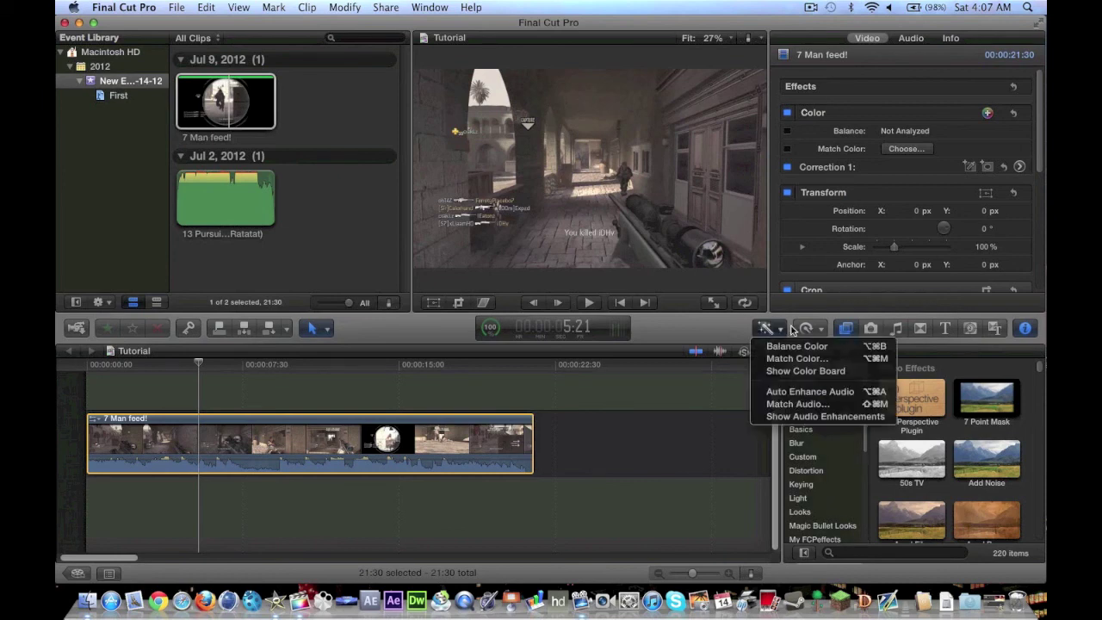
click(710, 321)
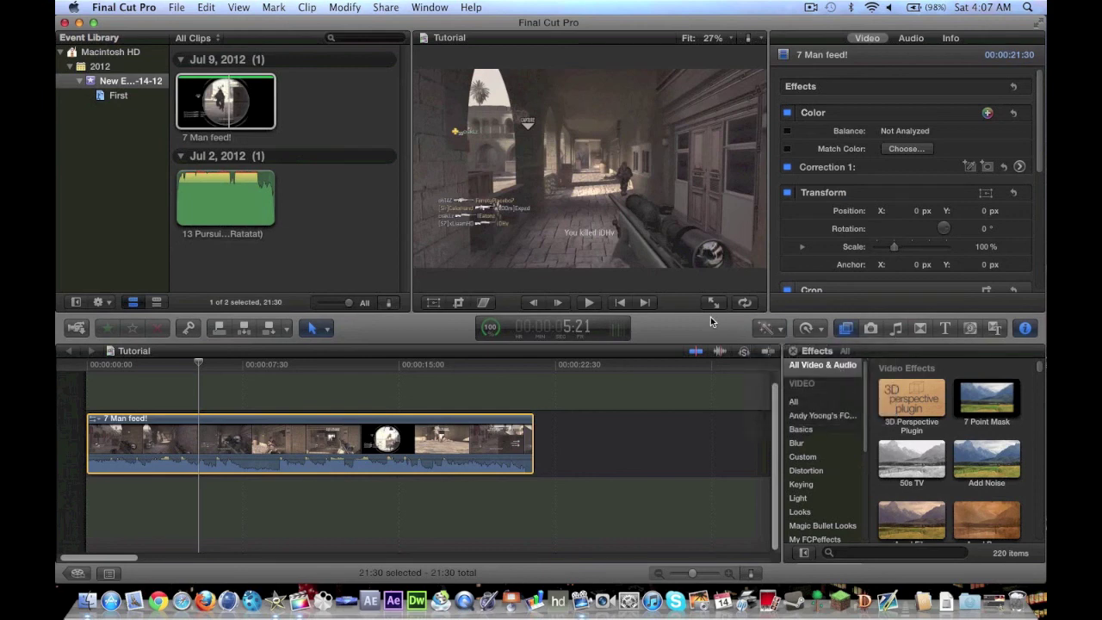